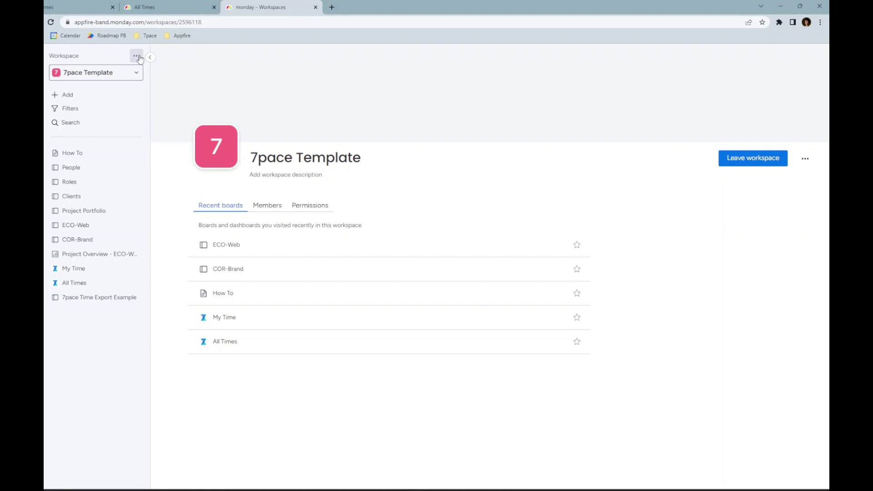
Step: Search the monday.com template center for '7pace'
left_click(137, 56)
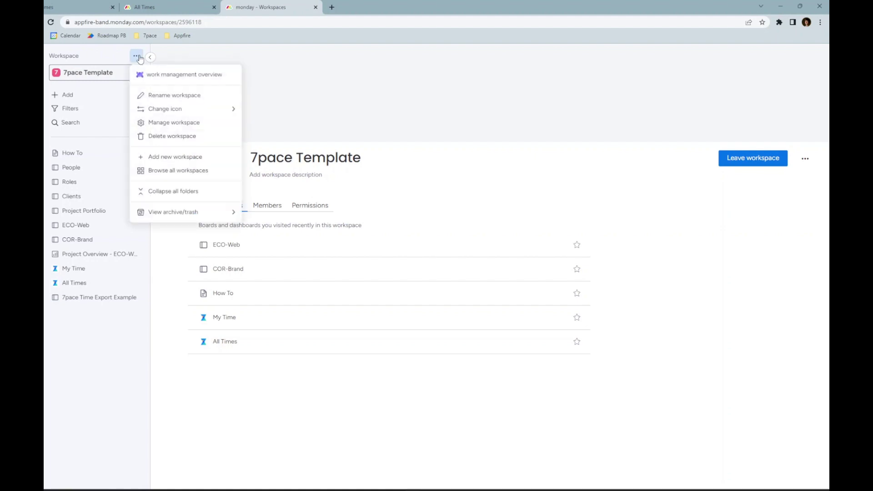
left_click(137, 56)
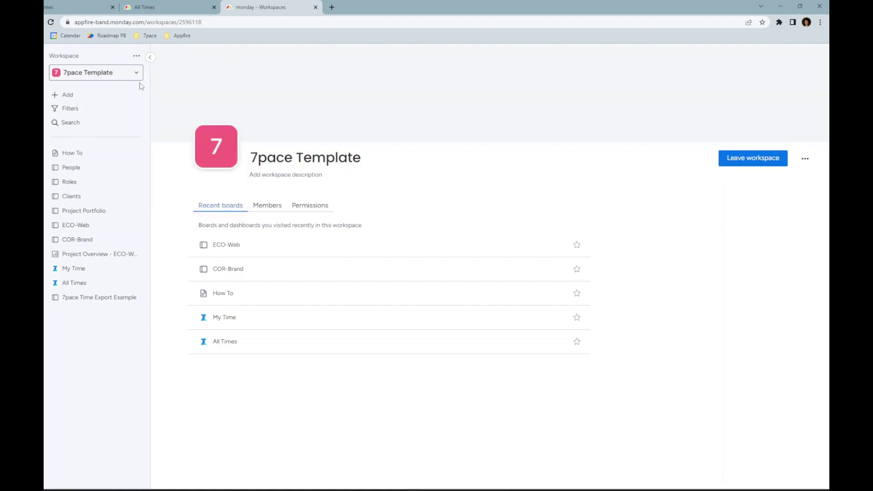
left_click(98, 99)
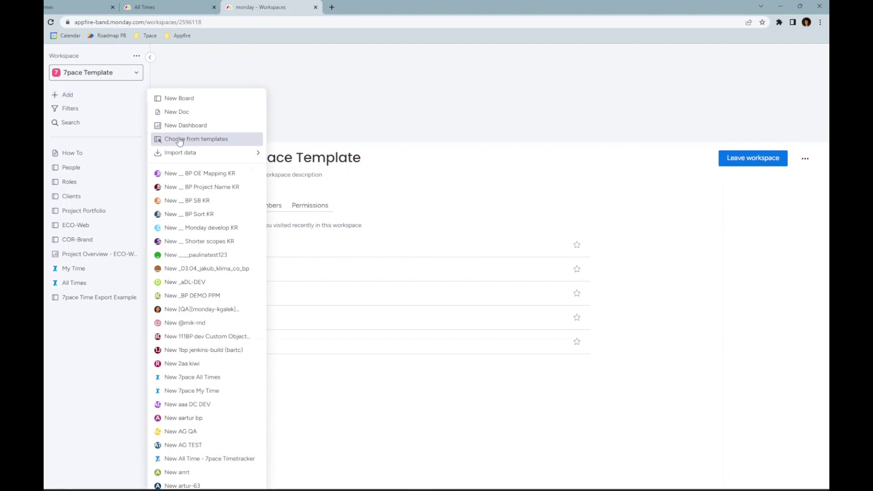
left_click(181, 139)
type("7pae")
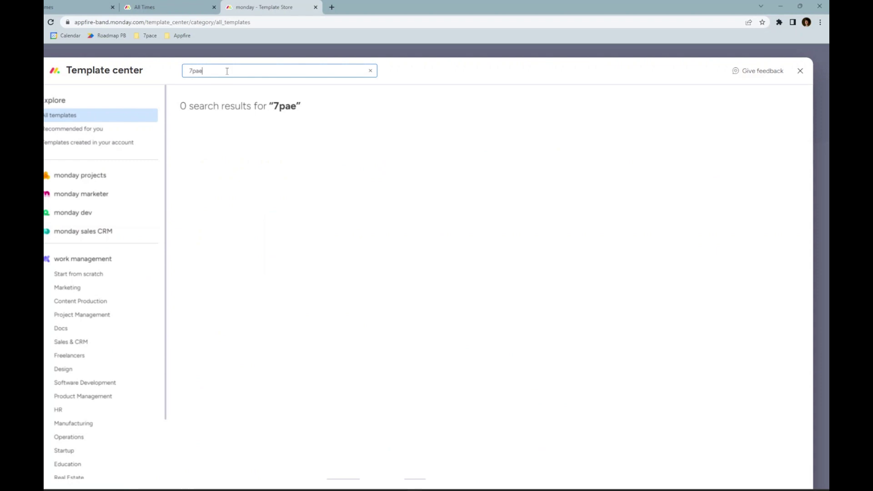
key("BackSpace")
type("ce")
Step: Install the 7pace Workspace Template into a new workspace
left_click(269, 184)
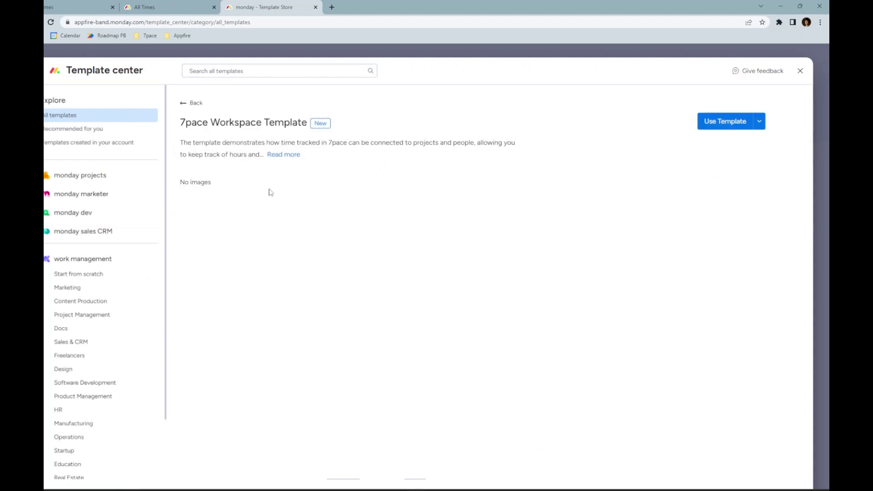
left_click(762, 123)
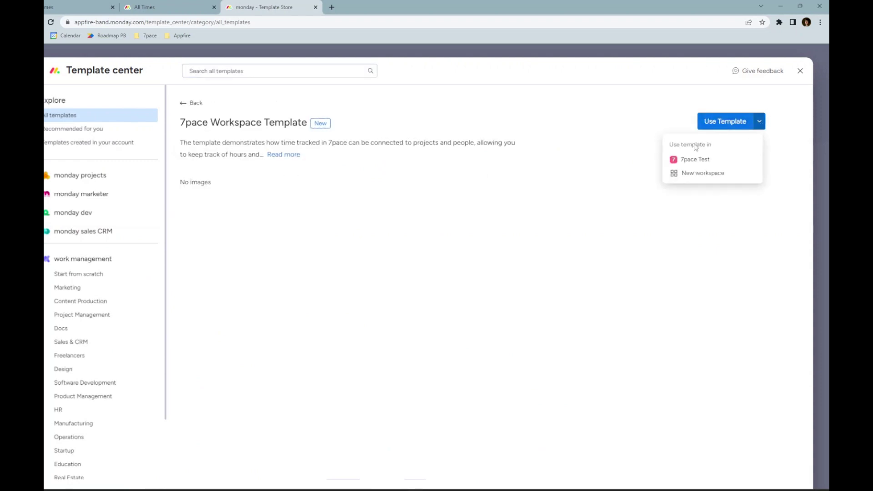
left_click(698, 176)
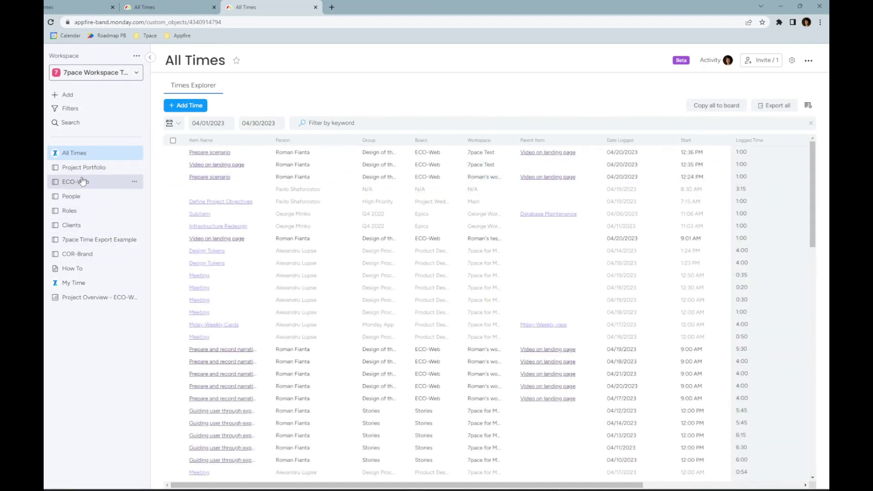
Step: Move ECO-Web higher in the sidebar and place COR-Brand directly beneath it
left_click_drag(78, 183, 81, 168)
left_click_drag(78, 254, 75, 167)
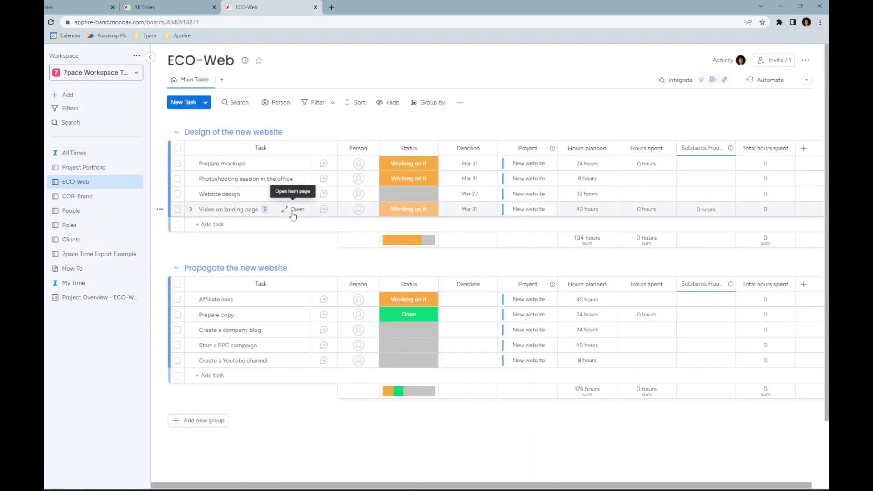
Step: Log a 1-hour 7pace time entry on the Video on landing page task
left_click(294, 211)
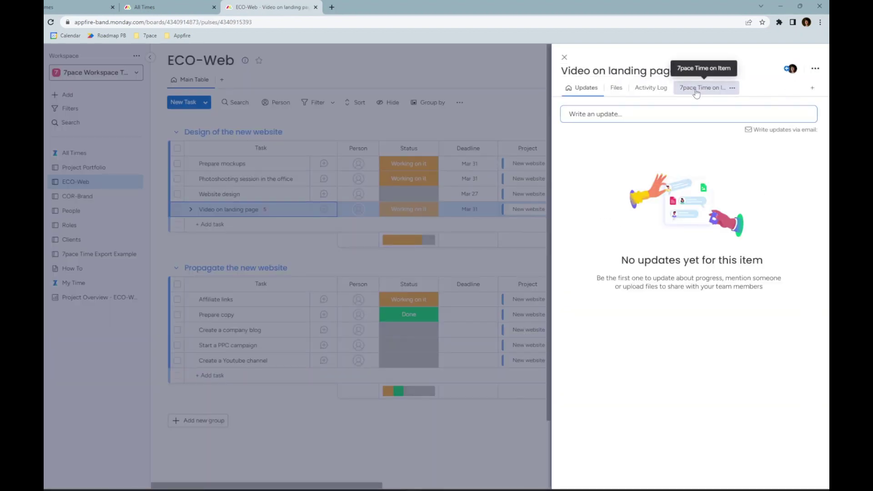
left_click(696, 90)
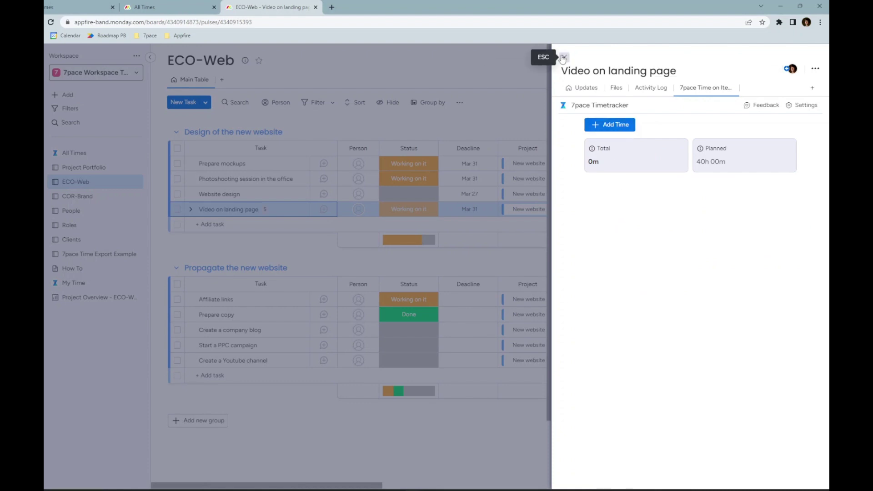
left_click(613, 129)
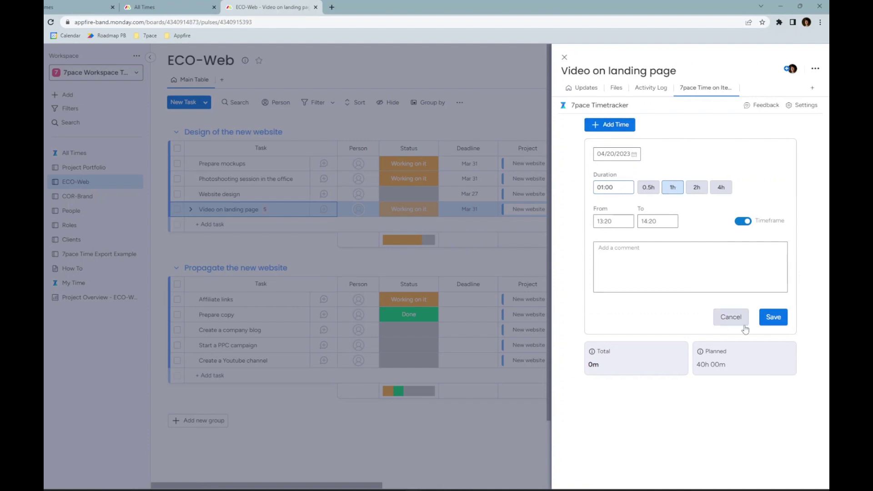
left_click(773, 318)
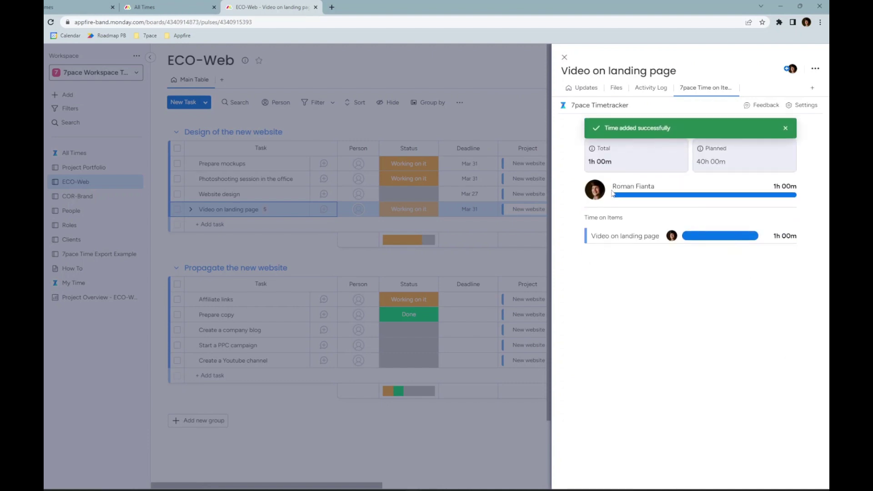
left_click(564, 57)
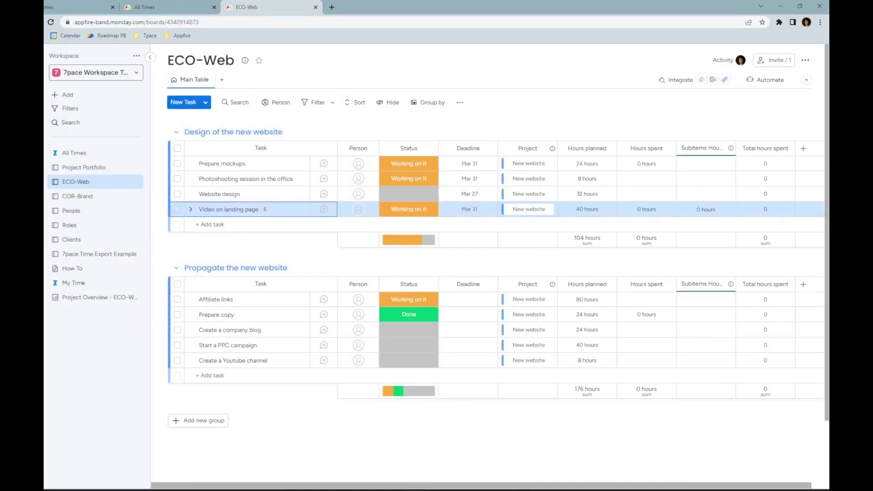
Step: Point the item tracked-time integration recipe at the Hours spent column and update it
left_click(675, 86)
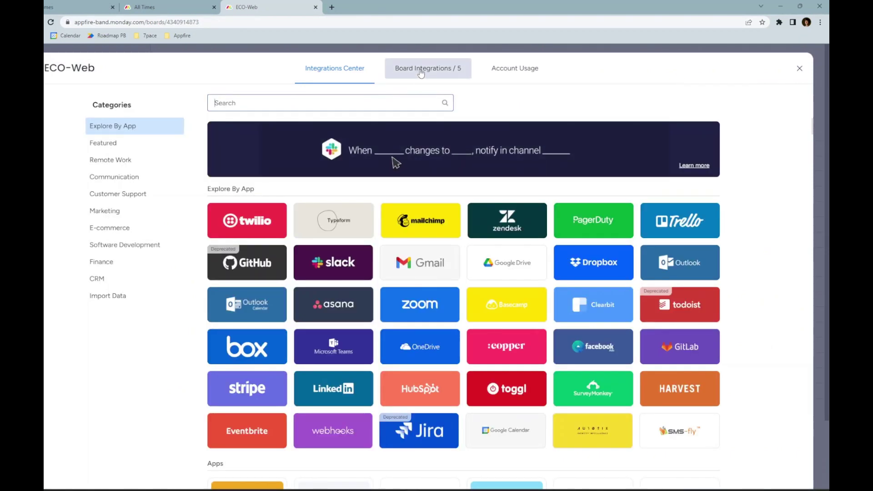
left_click(421, 73)
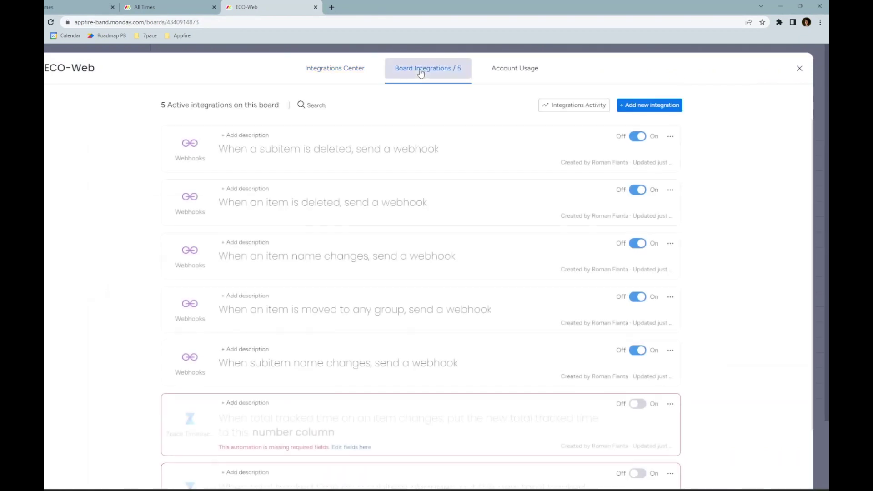
scroll(435, 200, "down", 2)
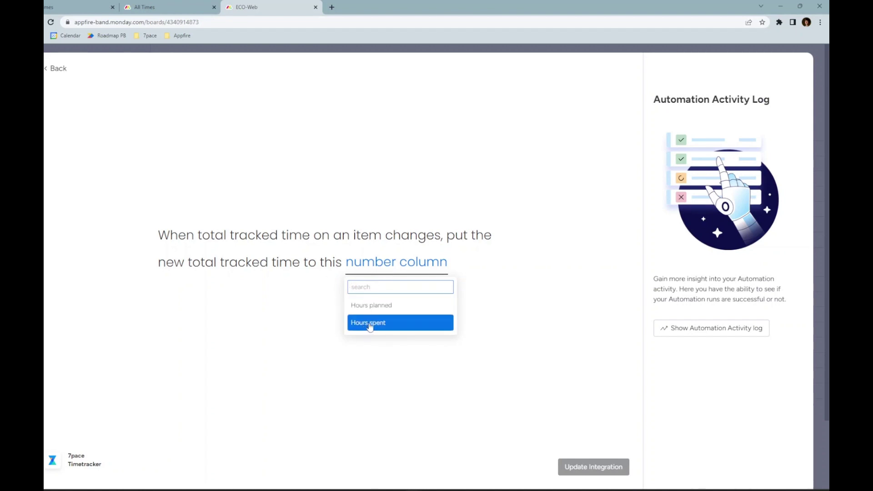
left_click(370, 324)
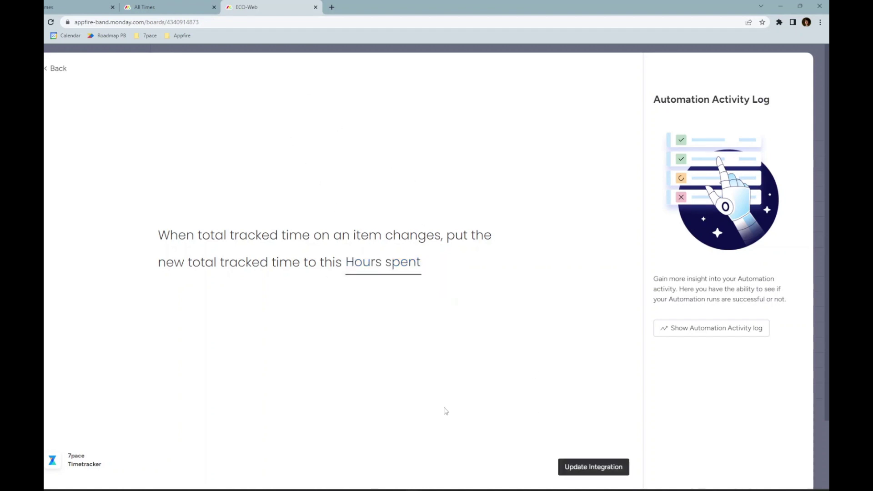
left_click(599, 468)
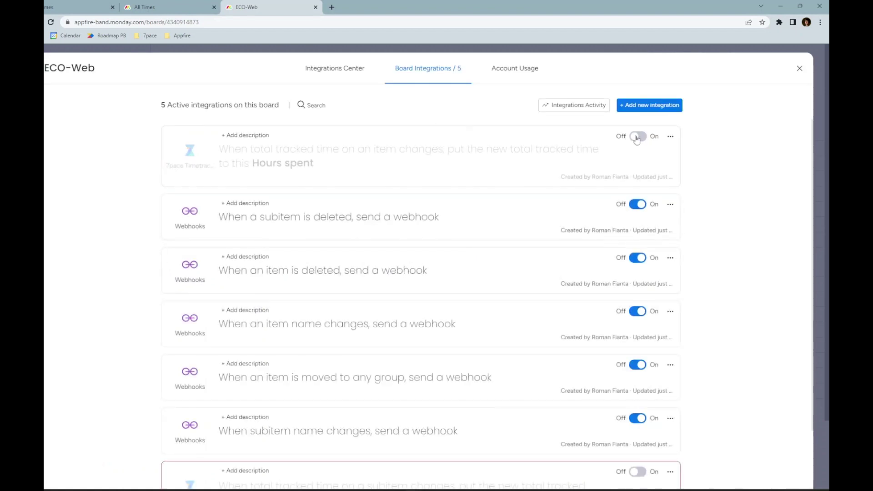
Step: Point the subitem tracked-time integration recipe at Hours spent and update it
scroll(376, 208, "down", 2)
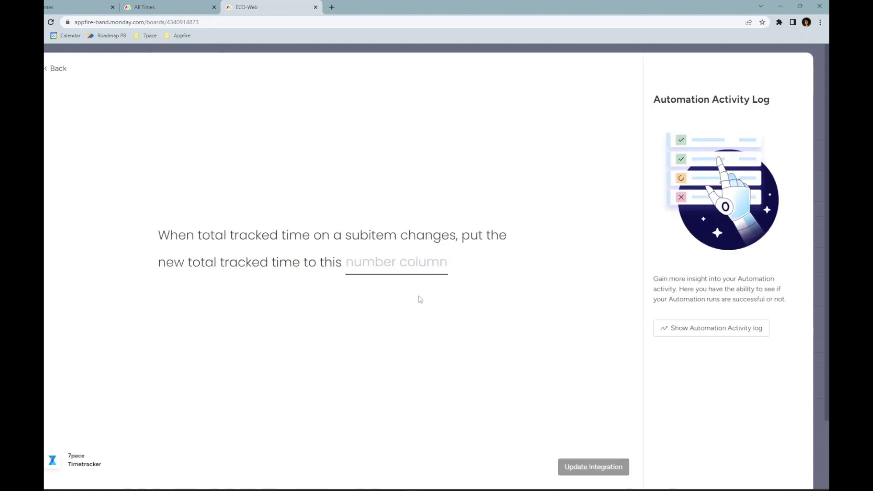
left_click(392, 263)
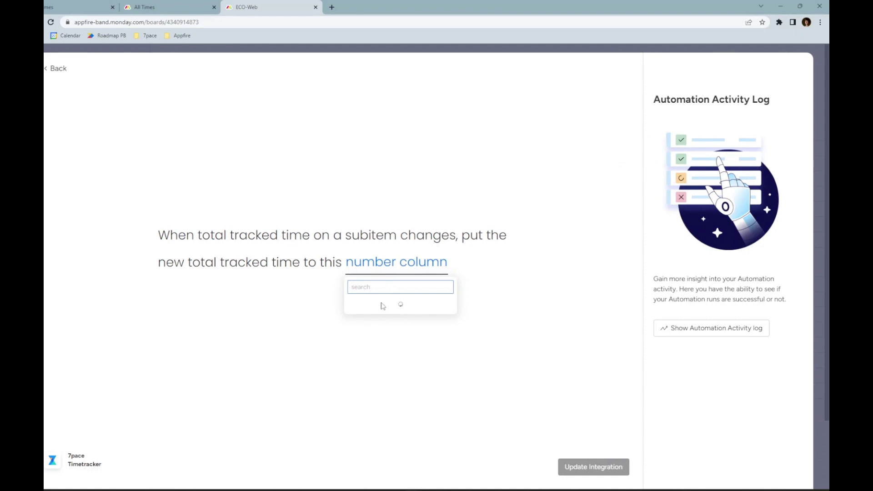
left_click(385, 306)
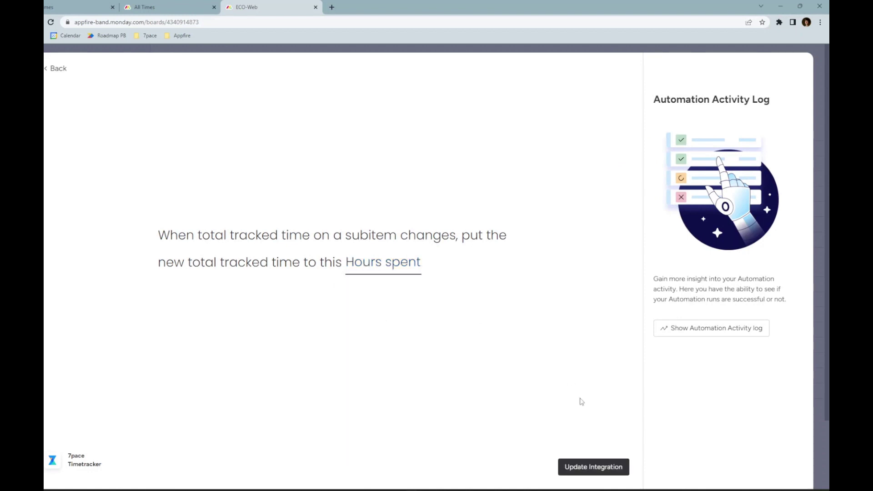
left_click(604, 473)
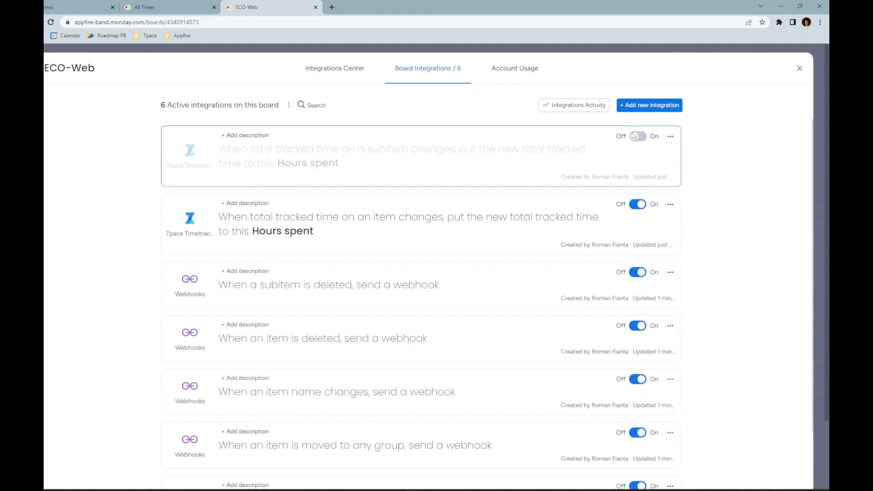
left_click(800, 69)
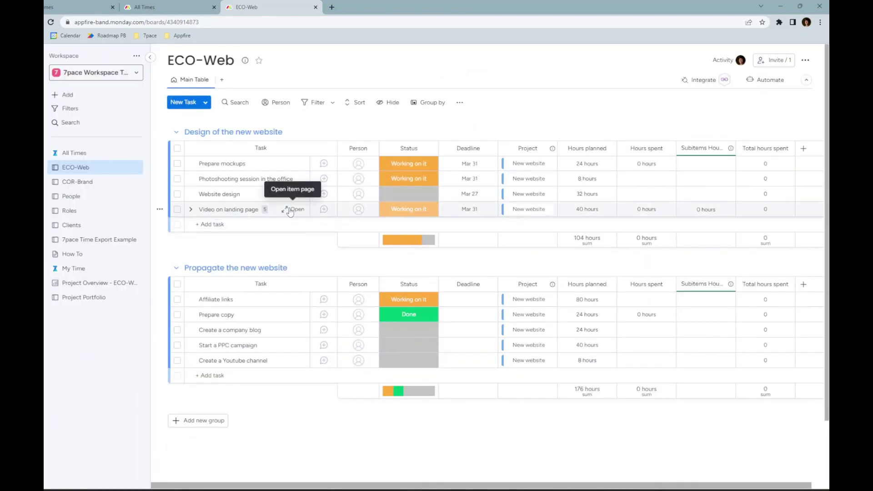
Step: Add another 1-hour entry to Video on landing page, bringing it to 2 hours
left_click(289, 210)
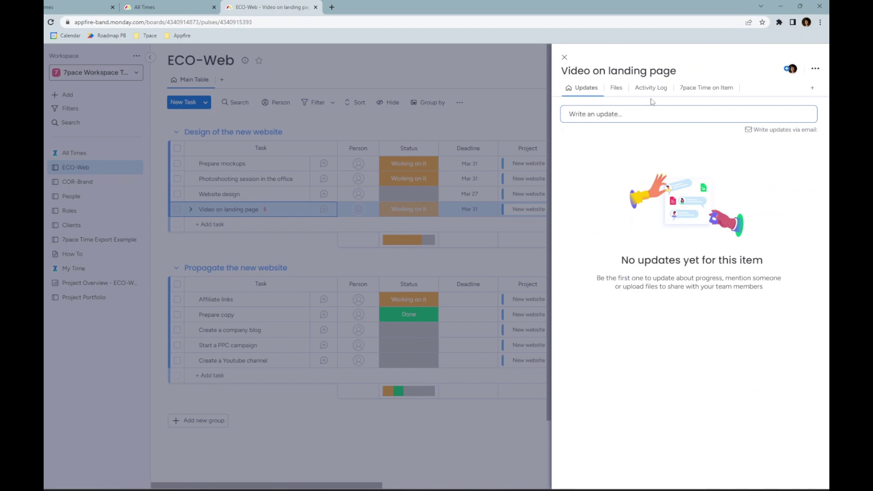
left_click(704, 87)
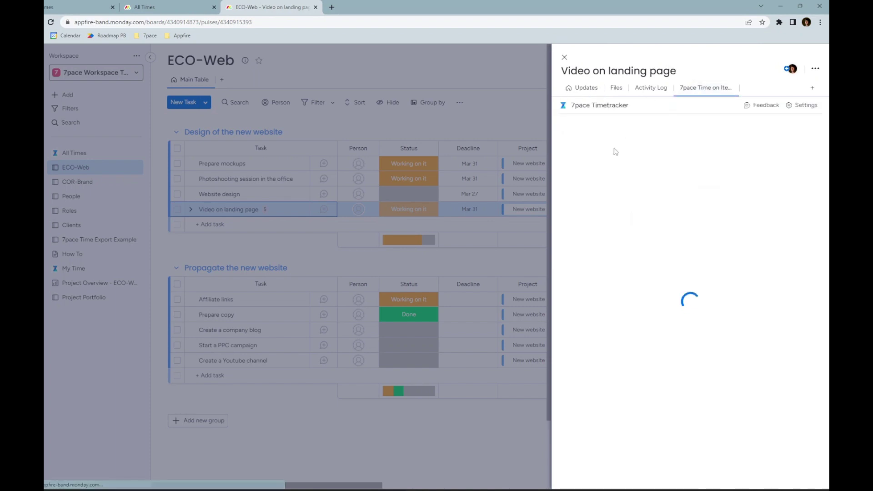
left_click(614, 126)
left_click(673, 187)
left_click(773, 317)
left_click(564, 57)
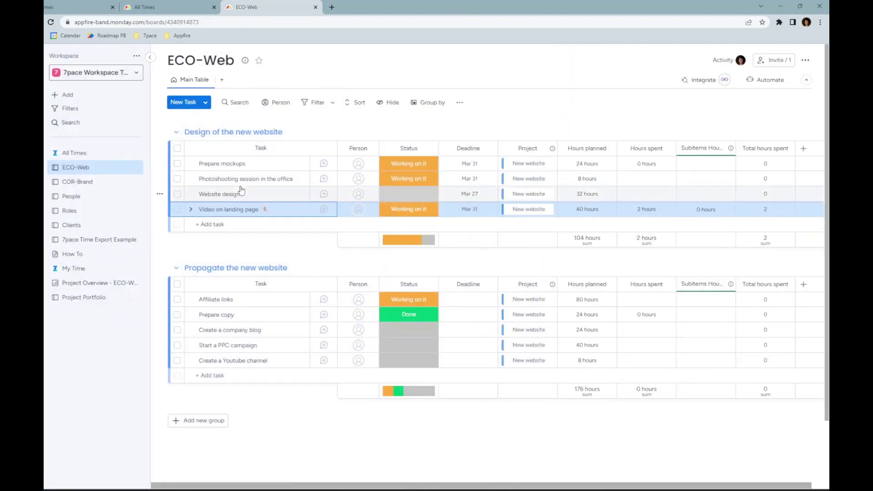
Step: Log a 4-hour 7pace entry on the Prepare scenario subitem
left_click(191, 210)
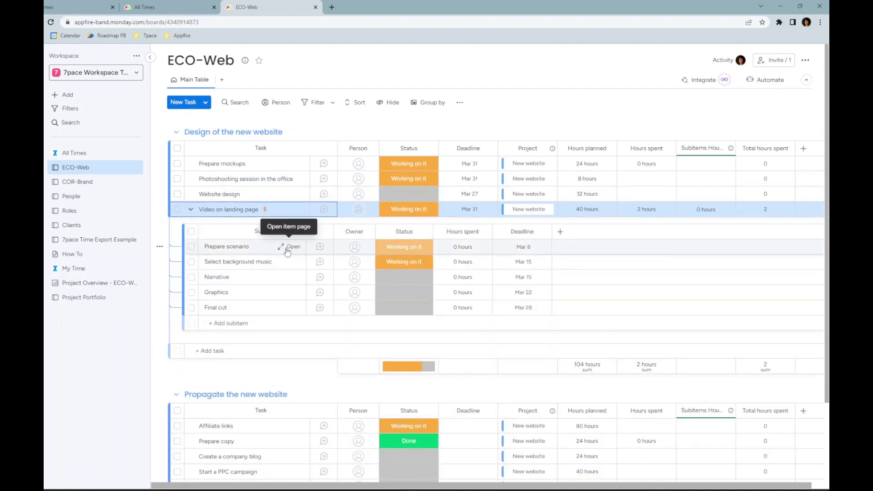
left_click(291, 247)
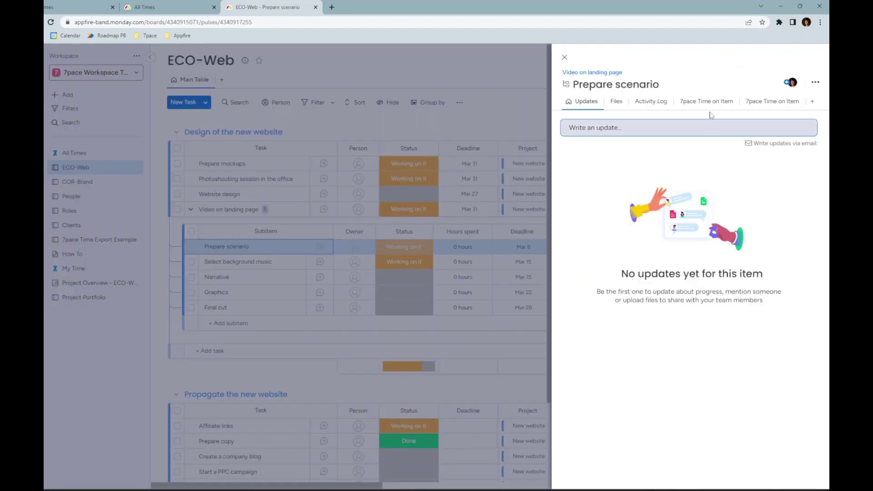
left_click(710, 101)
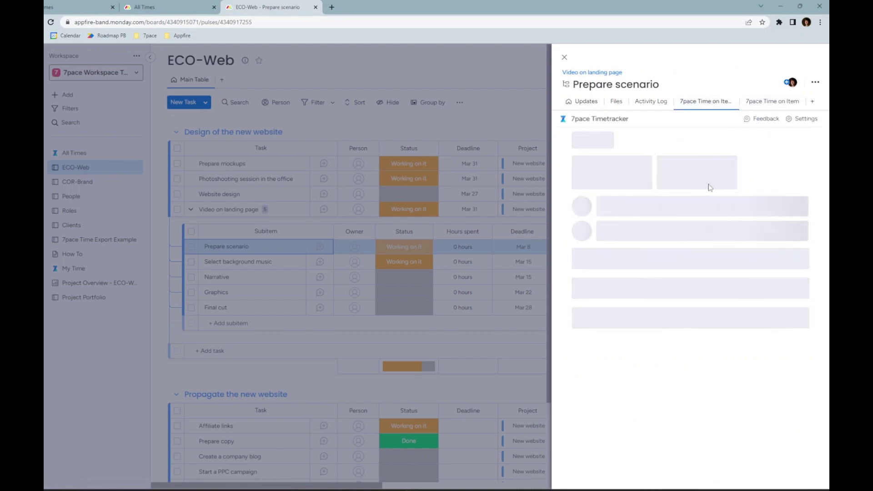
left_click(610, 139)
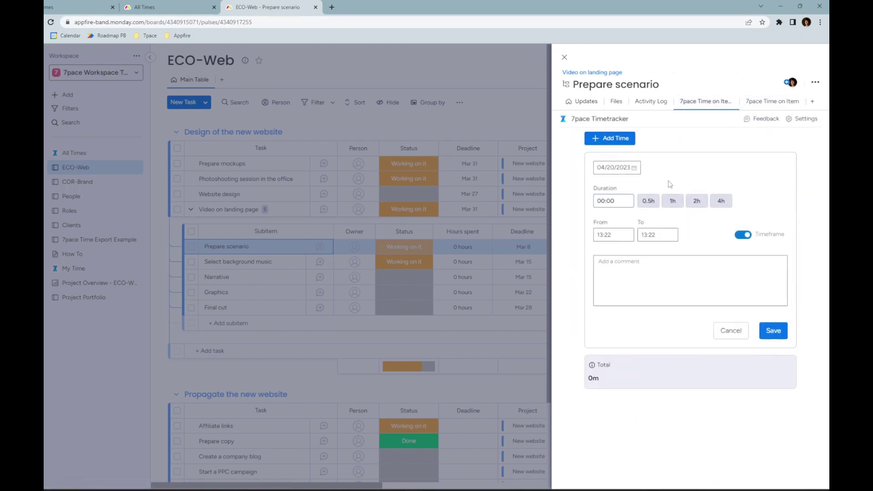
left_click(721, 200)
left_click(775, 329)
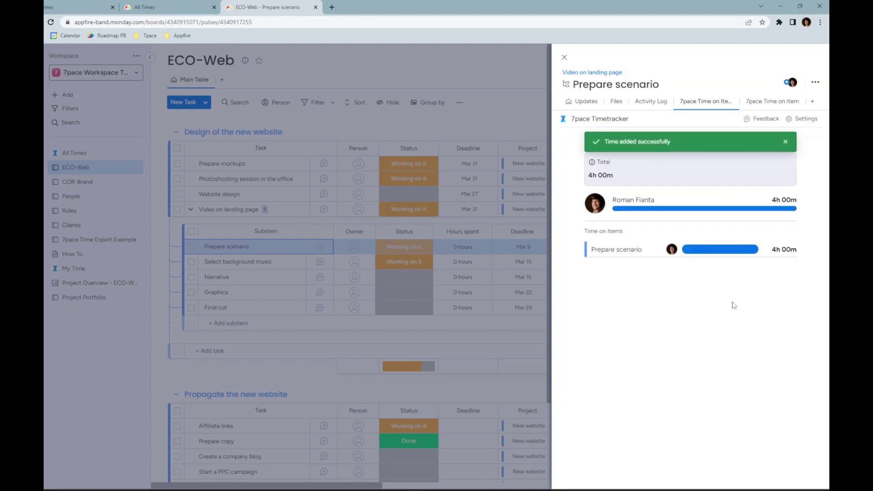
left_click(564, 56)
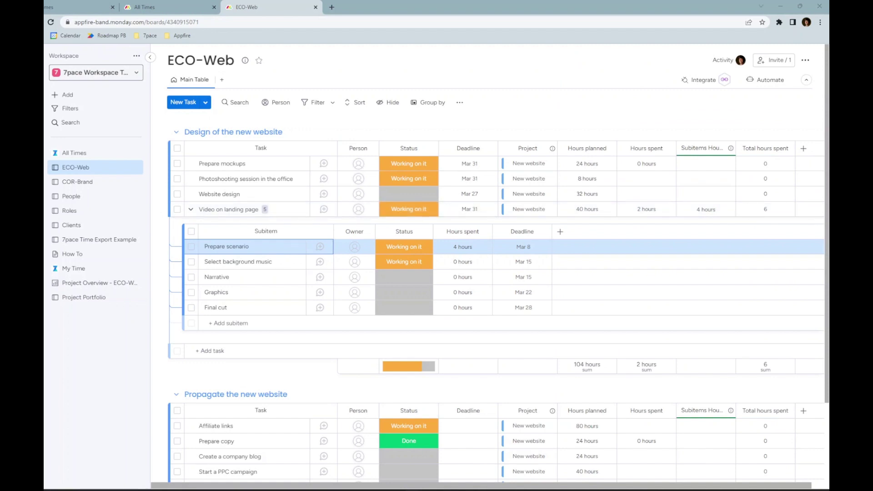
Step: Go to the 7pace Workspace Template workspace page via the workspace list
left_click(94, 284)
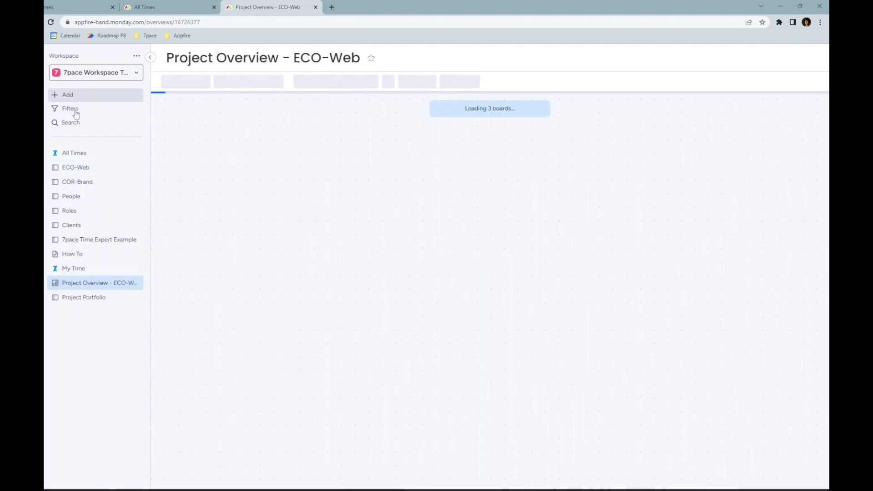
left_click(106, 72)
left_click(108, 73)
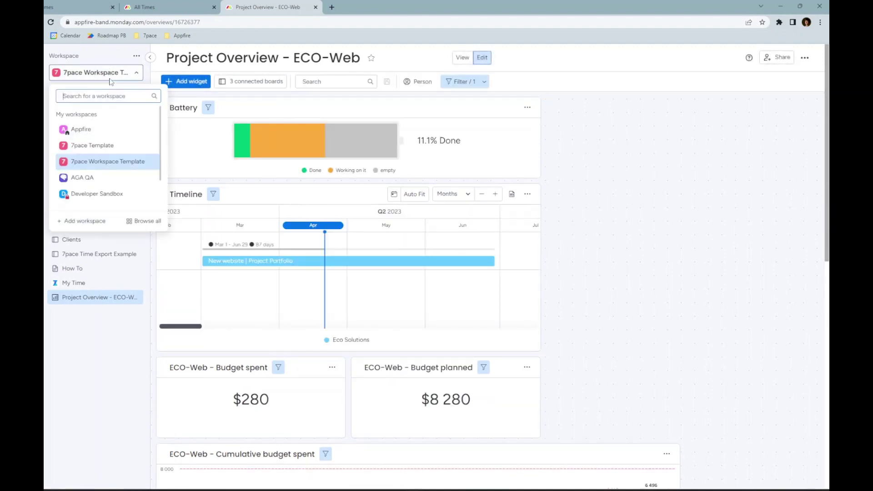
left_click(105, 162)
Step: Rename the workspace to '7pace Test' and open the Project Overview - ECO-Web dashboard
left_click(136, 55)
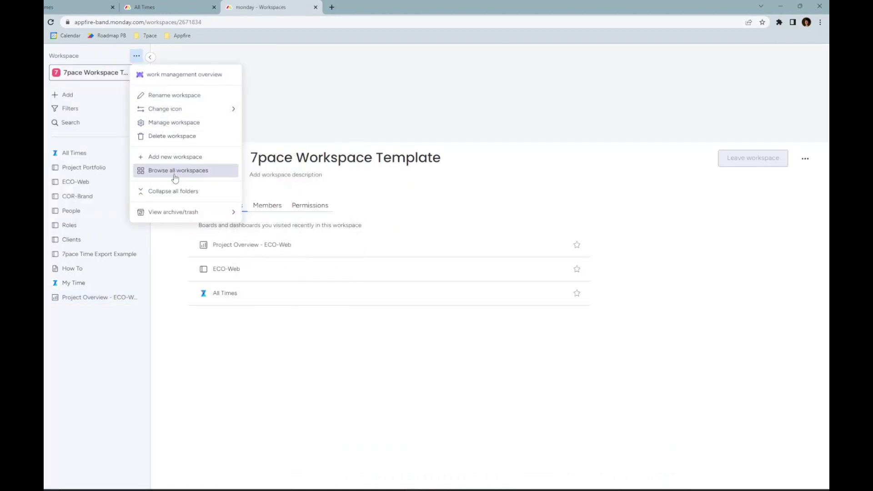
left_click(162, 96)
key("ctrl+a")
type("7pace Test")
key("Return")
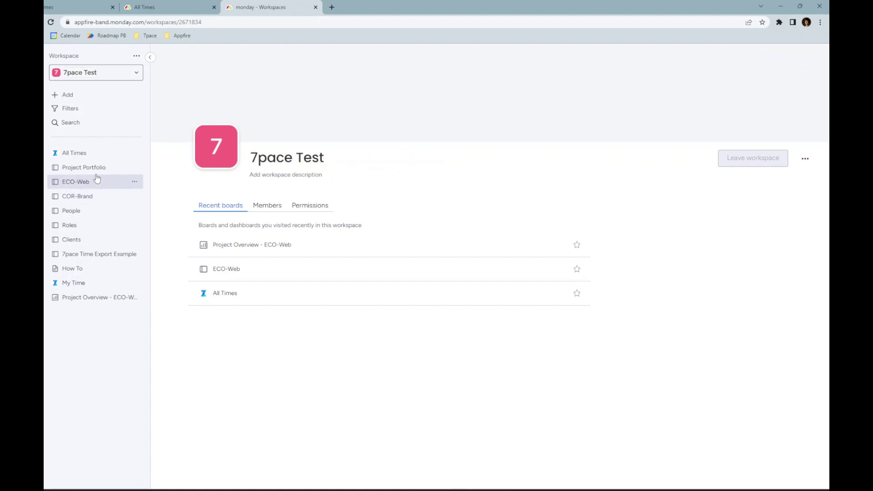
left_click(93, 300)
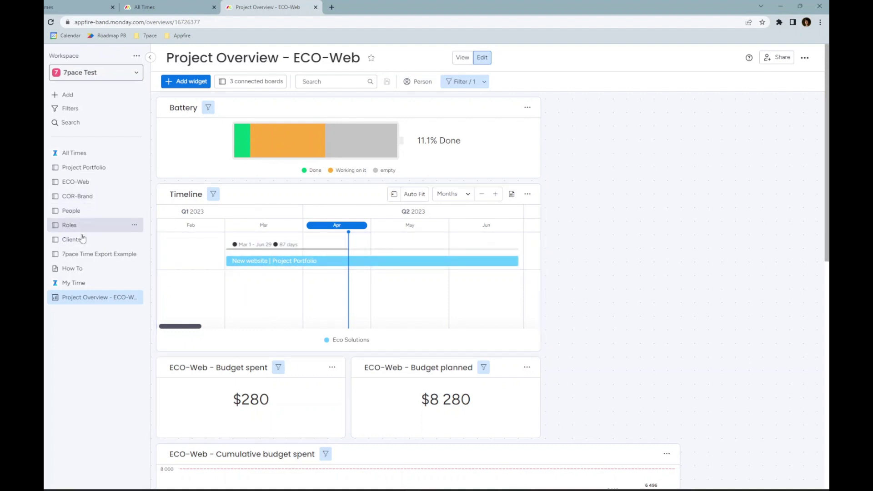
Step: In the All Times explorer, set the range start date to April 20, 2023
left_click(84, 257)
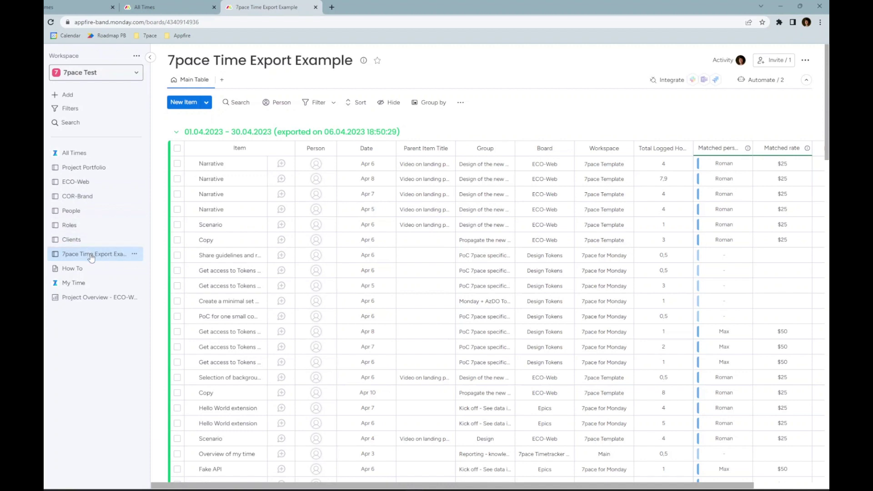
mouse_move(415, 482)
left_mouse_down()
mouse_move(477, 482)
mouse_move(413, 482)
left_mouse_up()
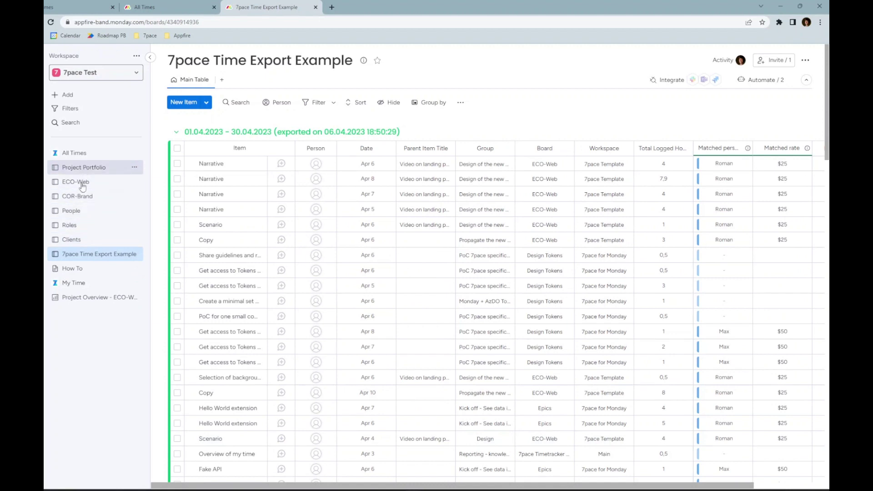
left_click(79, 155)
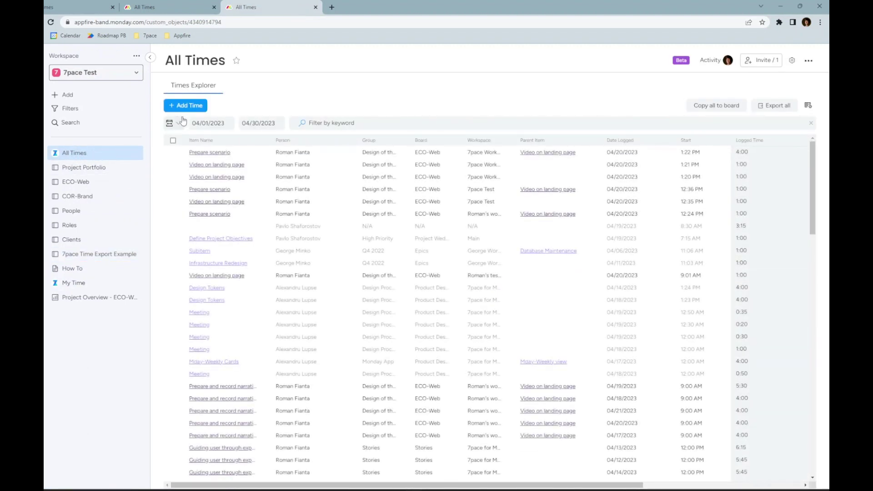
left_click(213, 127)
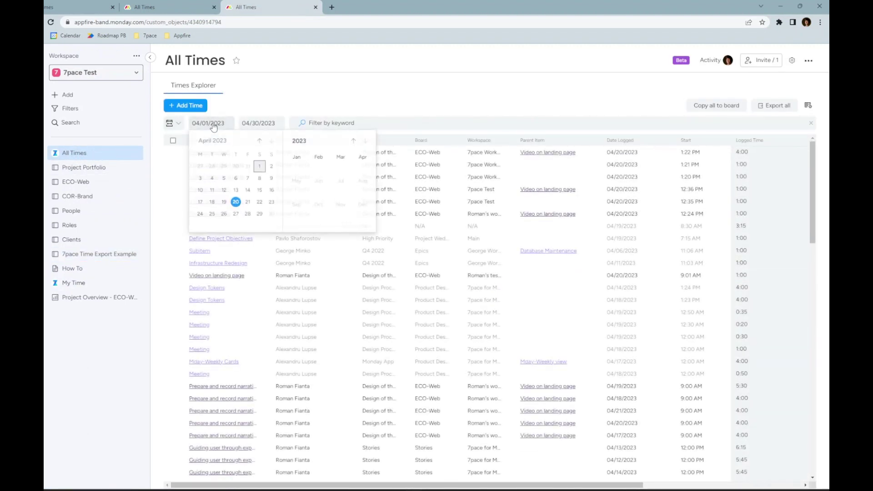
left_click(234, 201)
left_click(259, 122)
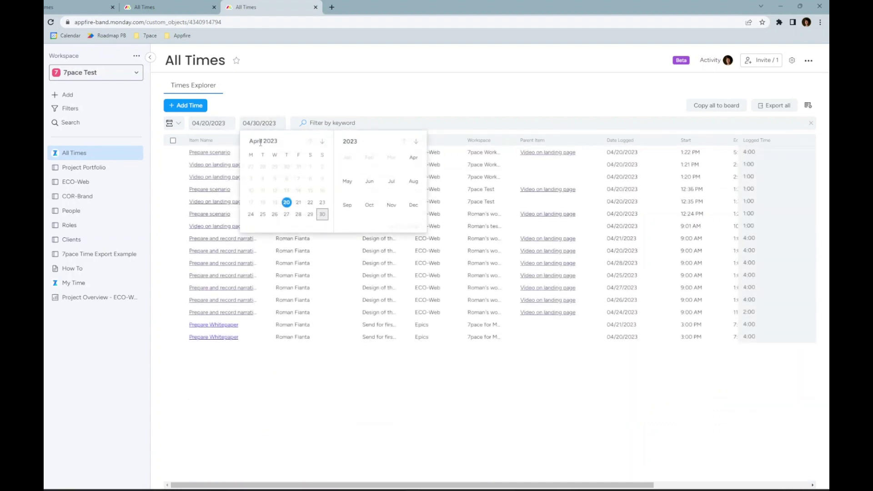
Step: Set the end date to April 21, 2023 and copy all entries into a new 7pace Time Export board
left_click(298, 202)
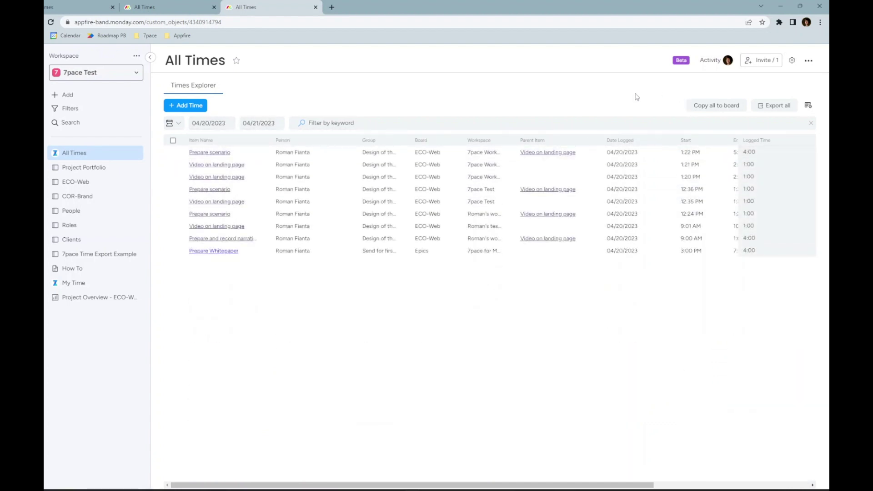
left_click(720, 107)
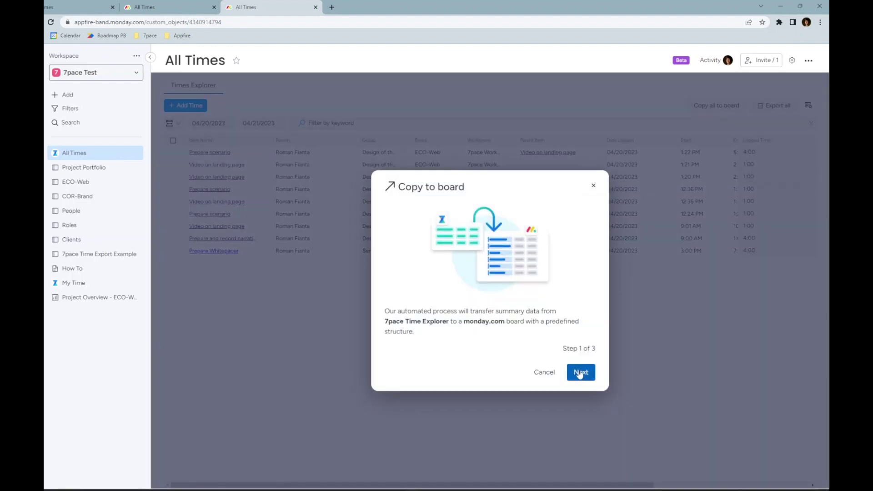
left_click(579, 373)
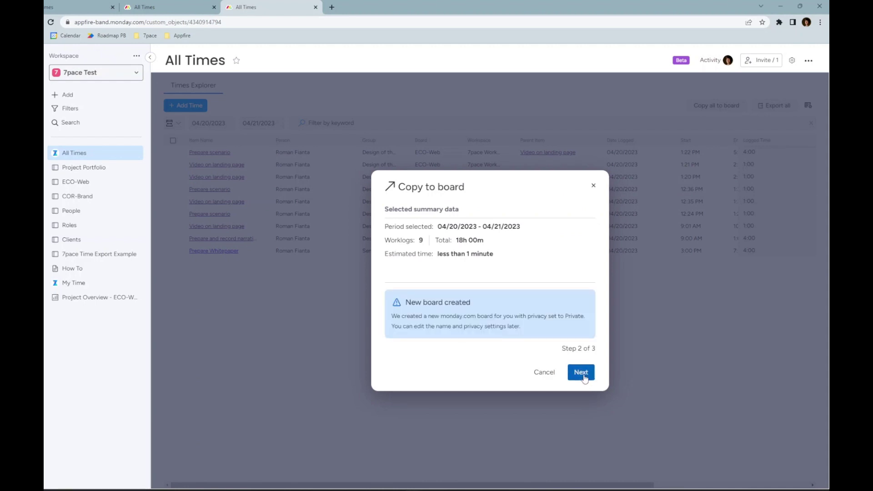
left_click(582, 376)
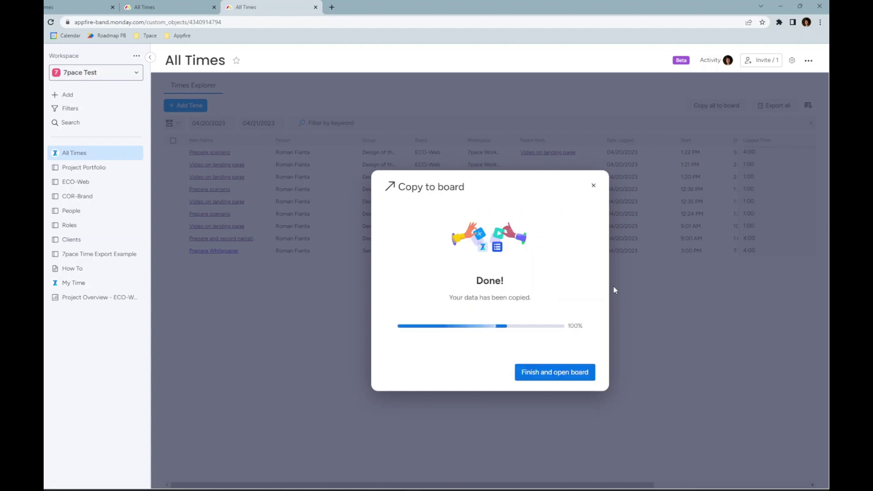
left_click(543, 373)
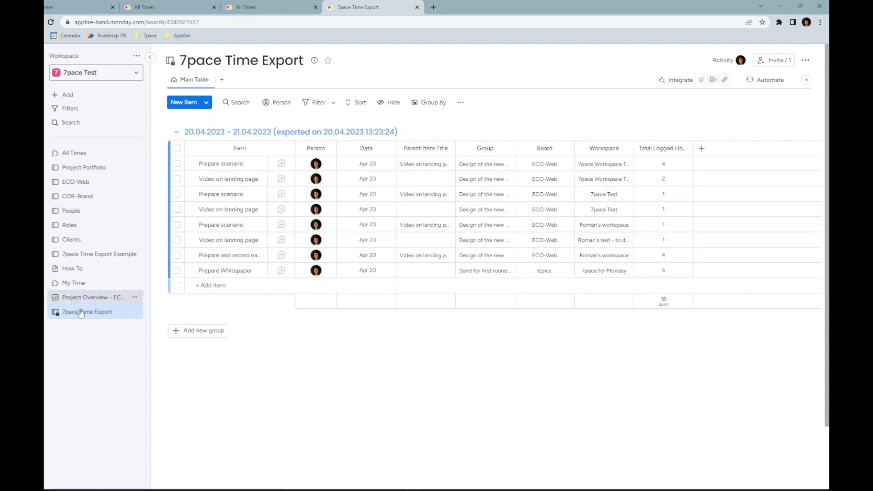
Step: Open 7pace Time Export Example and scroll right to the Budget spent column
left_click(91, 254)
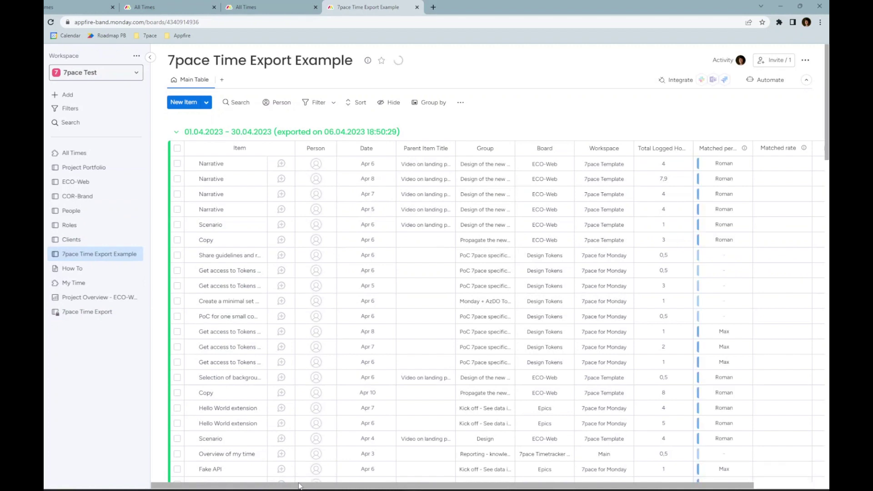
scroll(495, 314, "right", 4)
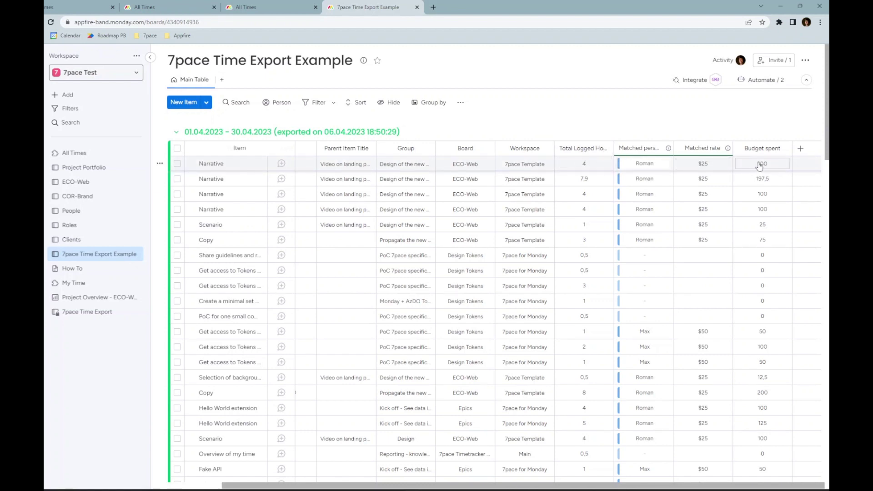
Step: Assign a team member to the second employee on People, then open 7pace Time Export
left_click(84, 216)
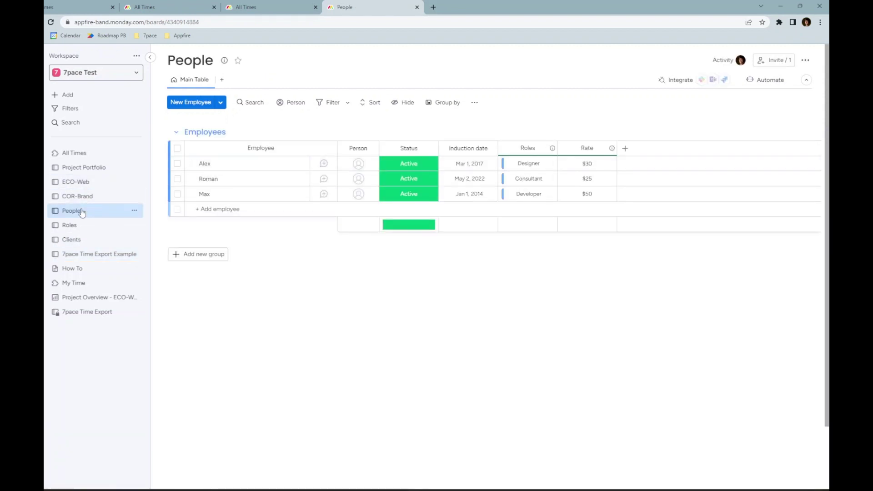
left_click(359, 179)
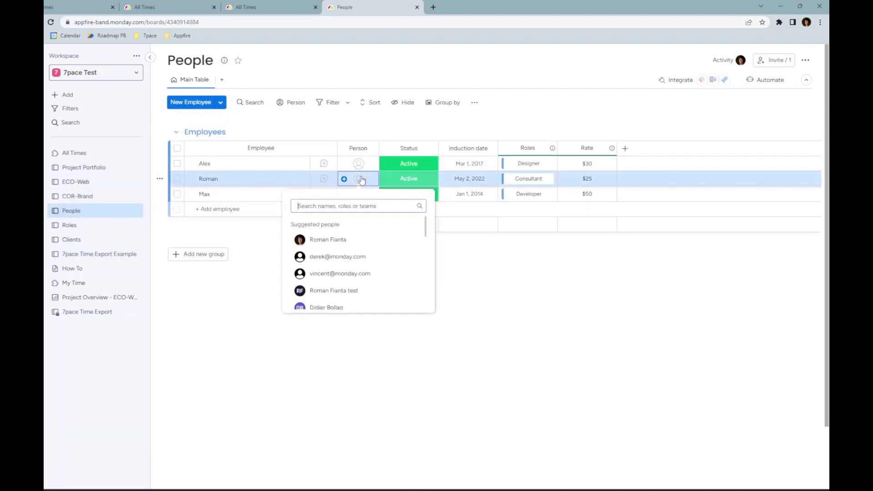
left_click(325, 237)
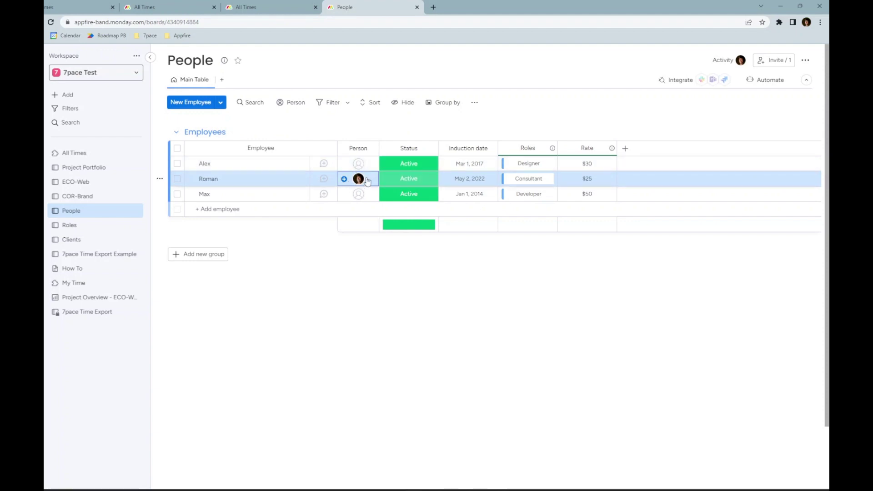
left_click(90, 312)
mouse_move(318, 186)
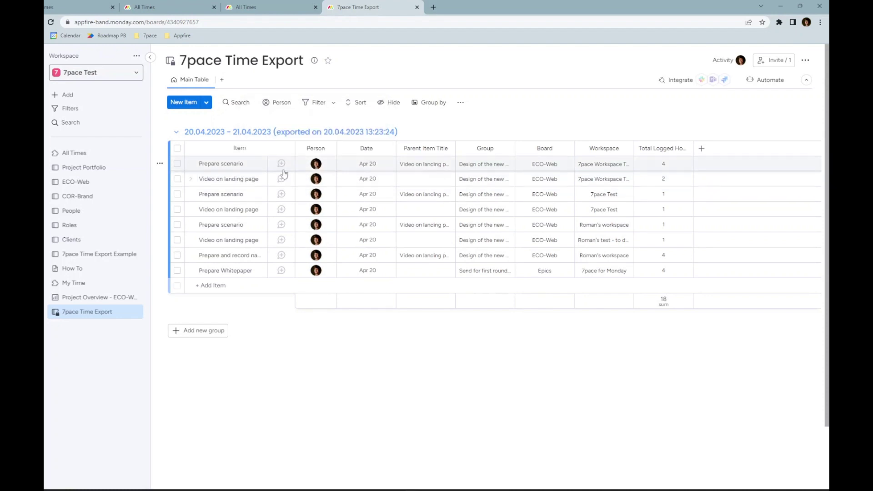
left_click(766, 82)
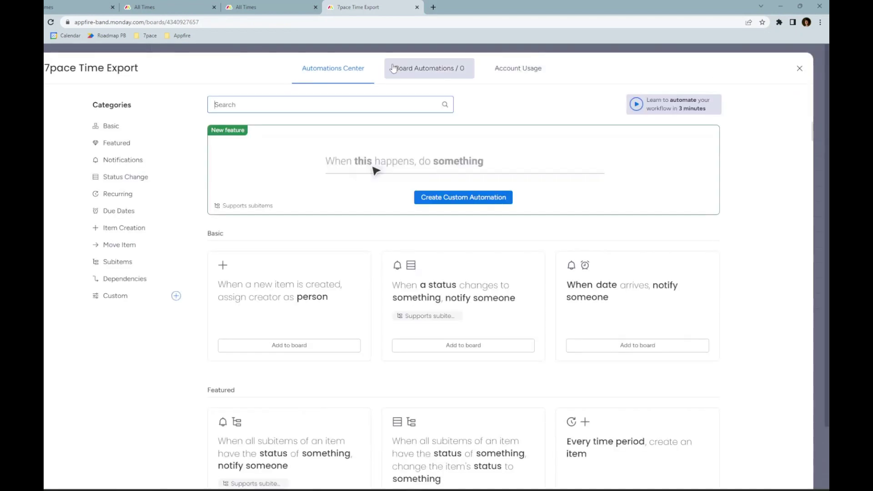
type("match")
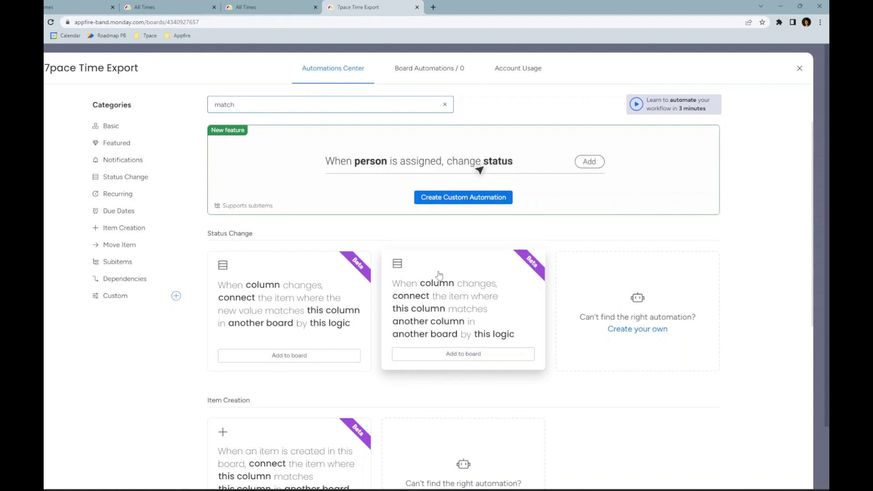
left_click(463, 355)
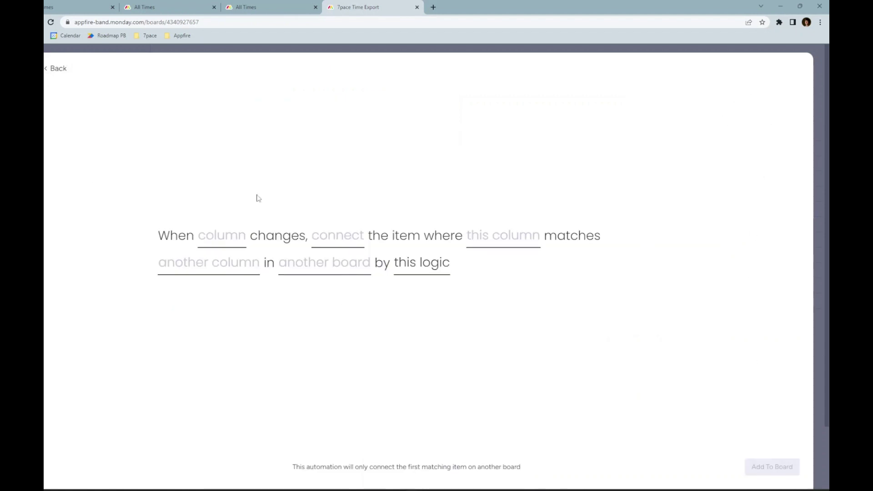
left_click(807, 71)
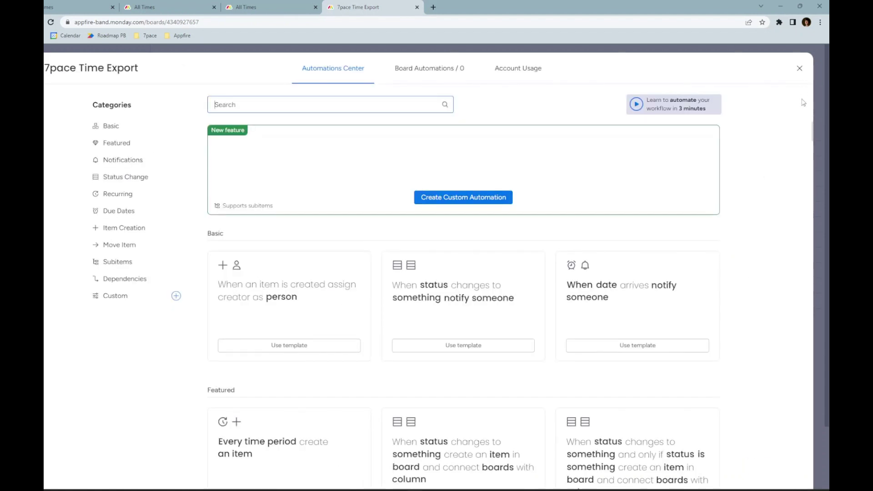
Step: Add a Connect boards column linking the time export entries to the People board
left_click(801, 73)
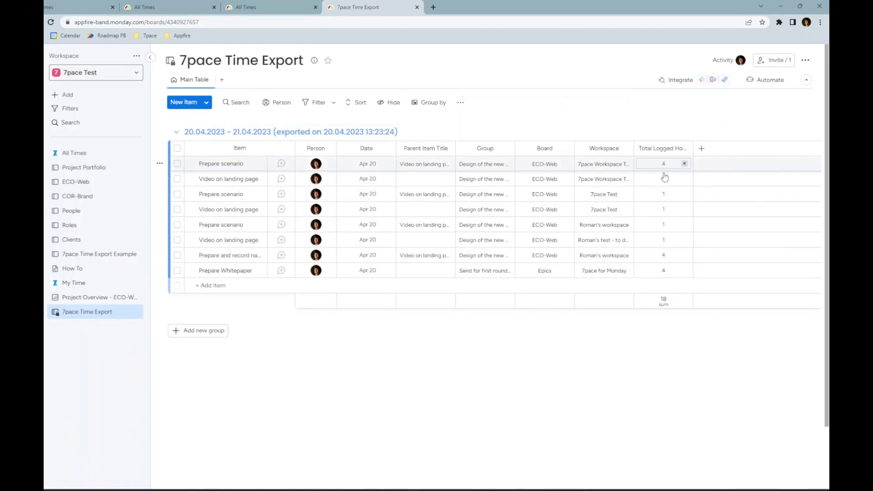
left_click(703, 149)
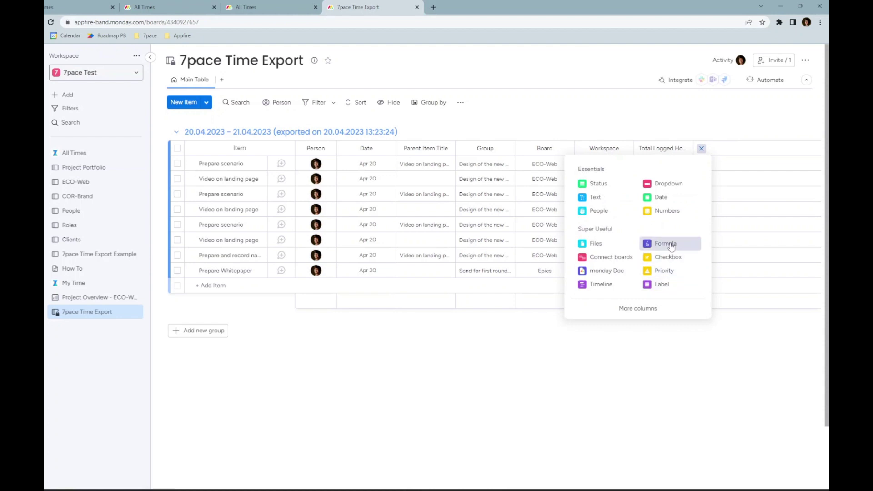
left_click(615, 257)
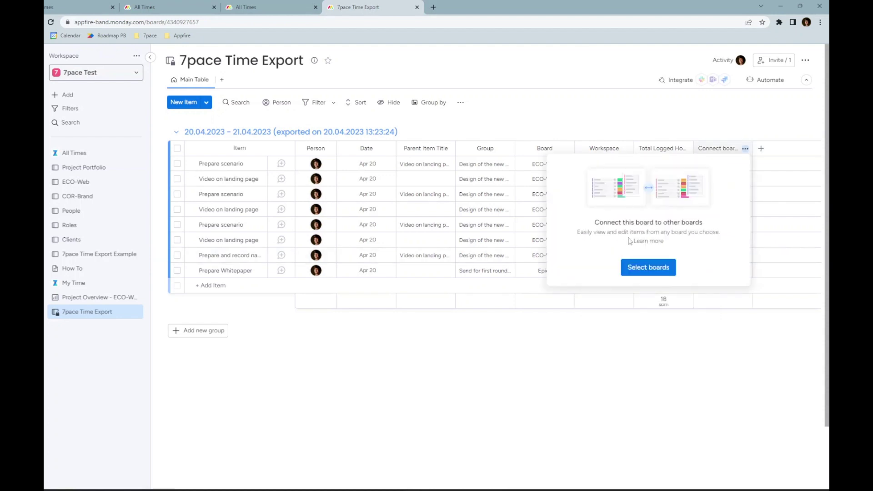
left_click(639, 268)
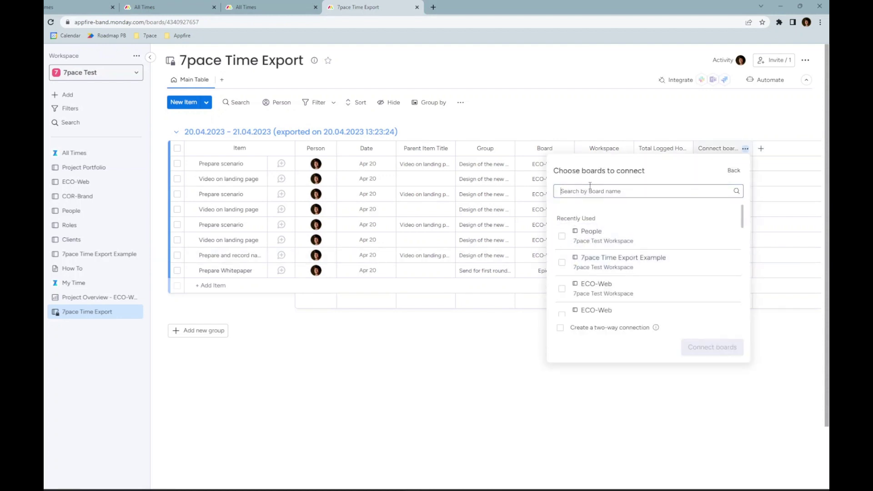
left_click(563, 238)
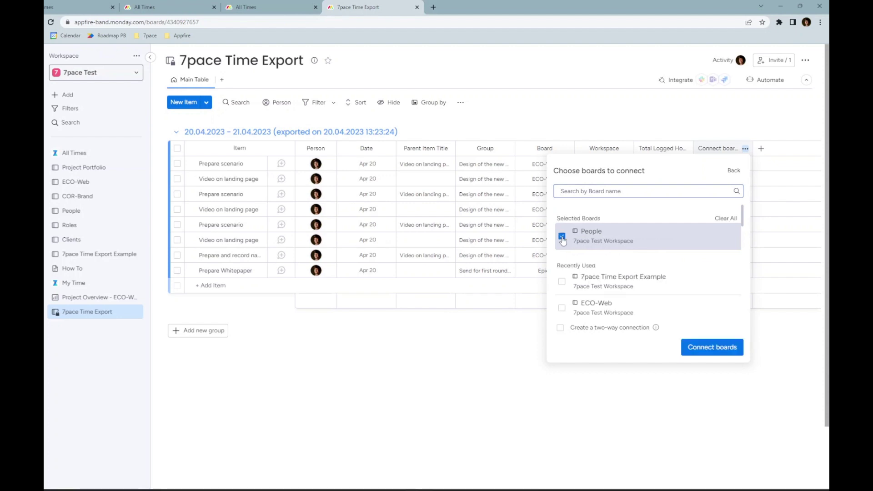
left_click(700, 350)
Step: Add a mirror column showing each linked person's Rate from People
left_click(643, 345)
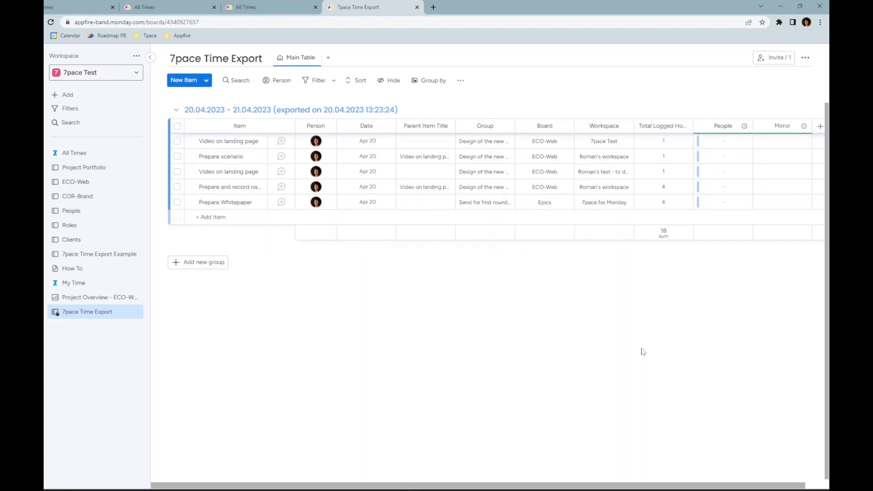
left_click(678, 200)
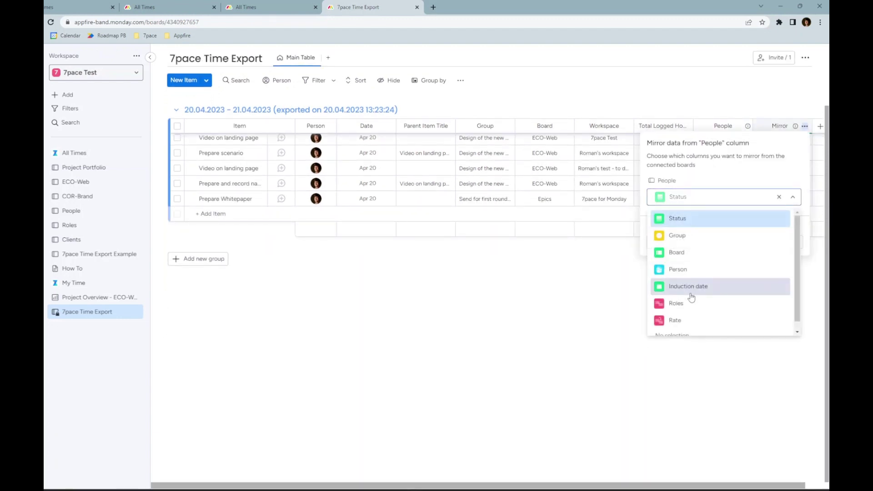
left_click(683, 325)
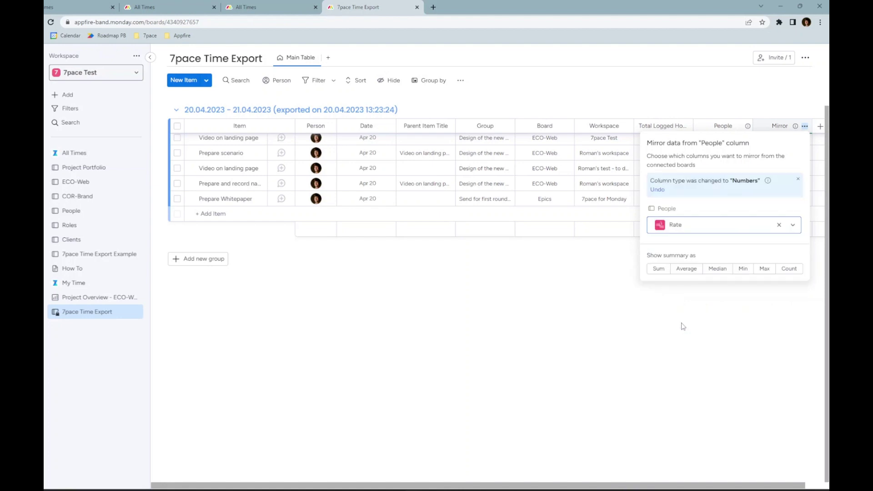
Step: Add a Formula column computing {Mirror}*{Total Logged Hours} for each entry
left_click(725, 312)
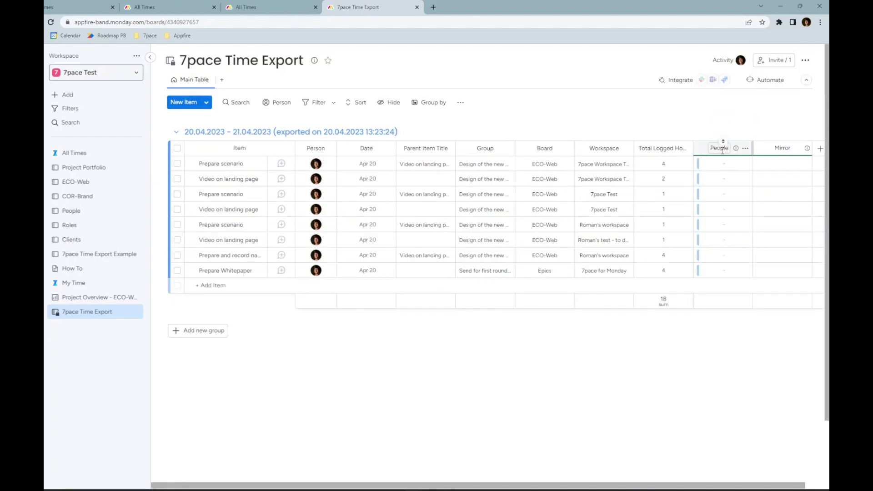
left_click(821, 150)
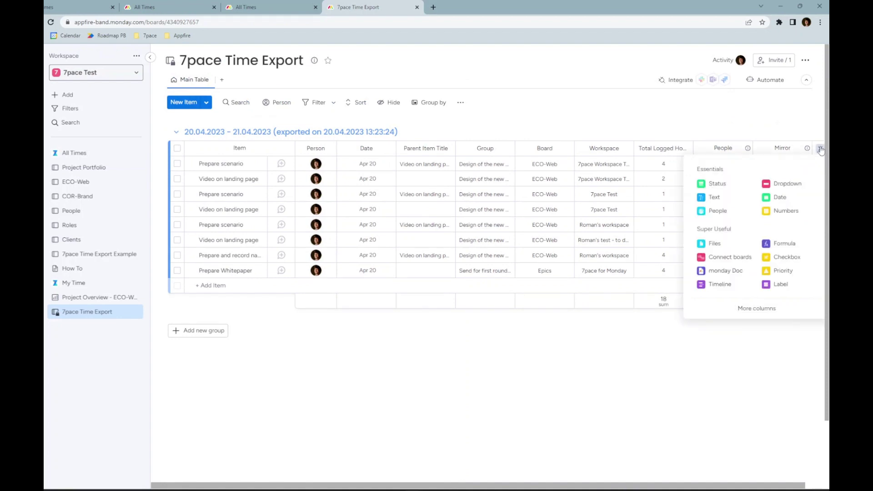
left_click(783, 243)
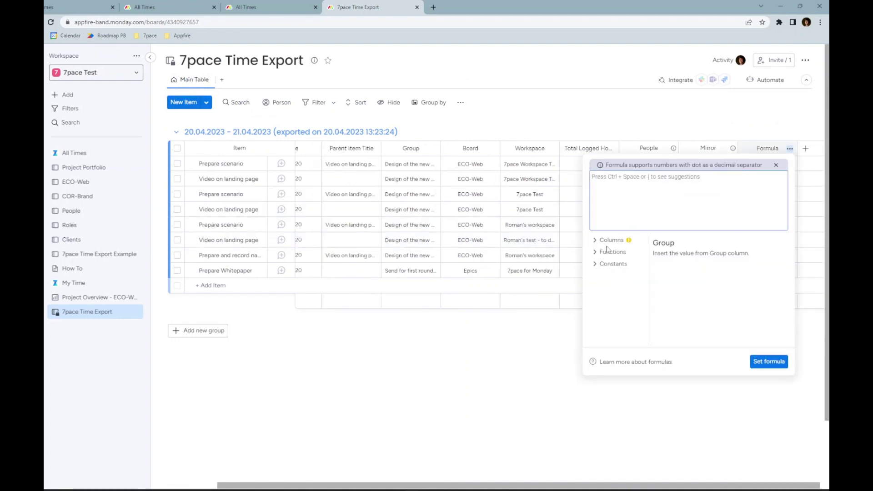
left_click(594, 241)
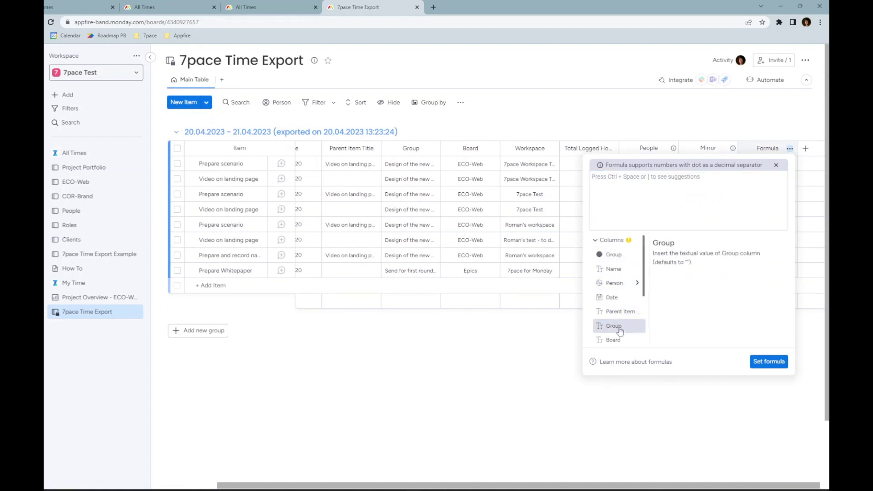
scroll(623, 323, "down", 2)
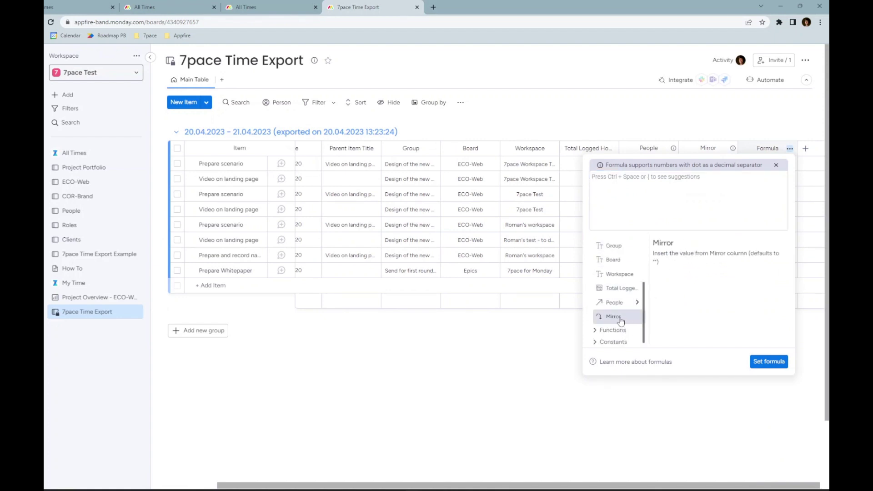
left_click(620, 320)
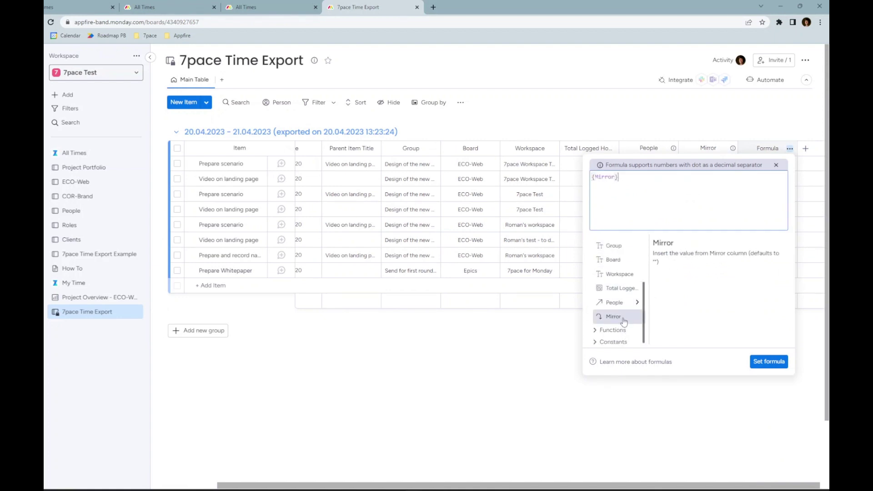
type("*")
left_click(626, 289)
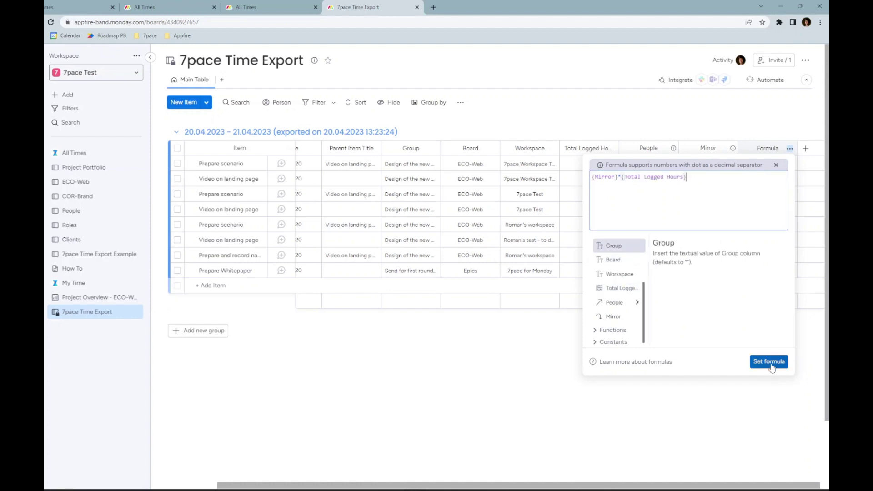
left_click(769, 362)
left_click(652, 149)
Step: Rename the People and Mirror columns to Matched person and Matched rate
type("Matched")
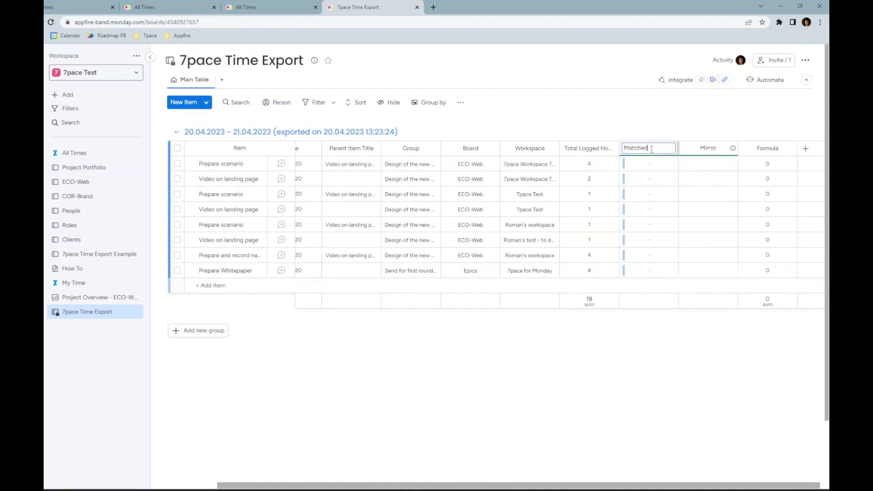
type(" person")
key("Return")
left_click(708, 149)
left_click(708, 148)
type("Matched rate")
key("Return")
Step: Rename the Formula column to Budget spent and compare with the 7pace Time Export Example board
left_click(768, 149)
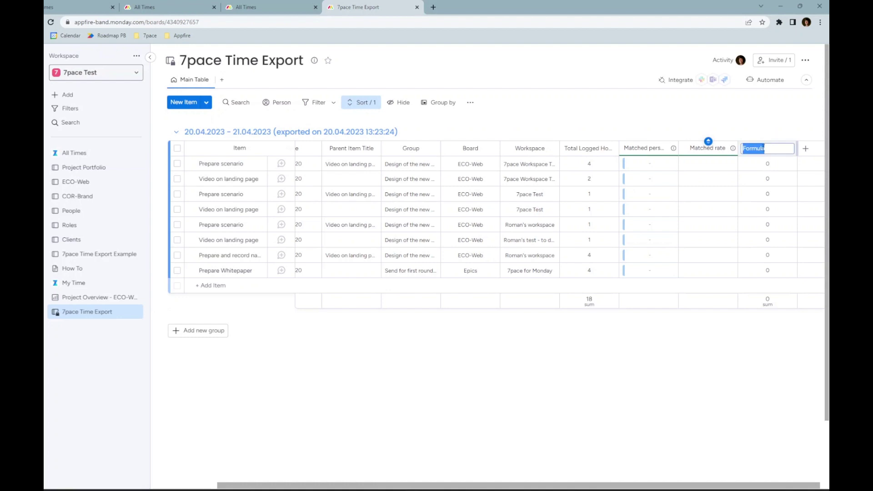
type("Budget spent")
key("Return")
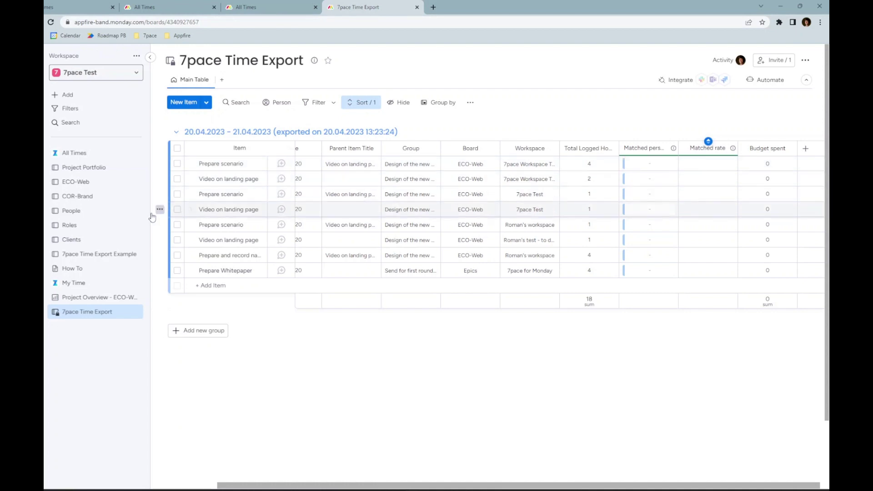
left_click(98, 258)
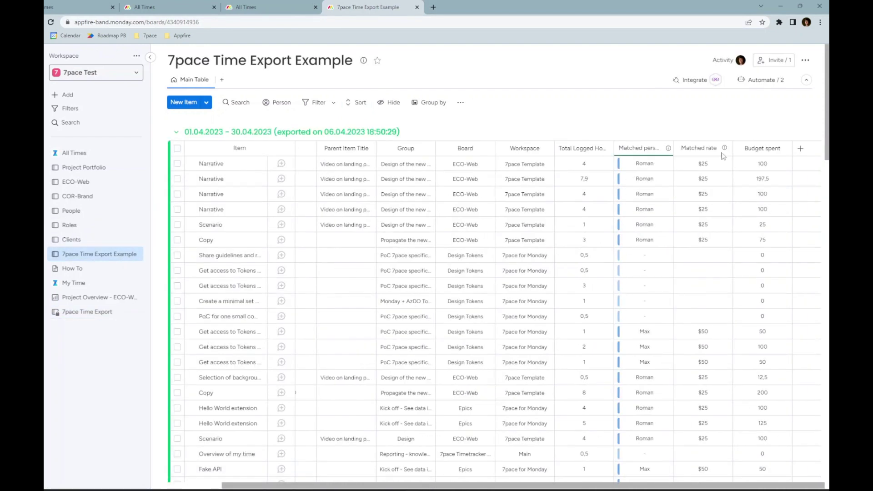
left_click(98, 312)
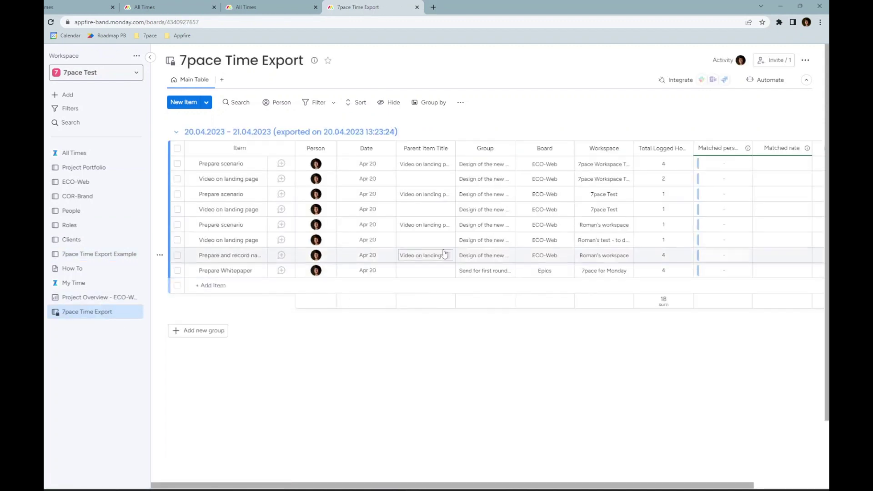
Step: Start the 'when column changes, connect matching item' automation, targeting the People board
left_click(771, 80)
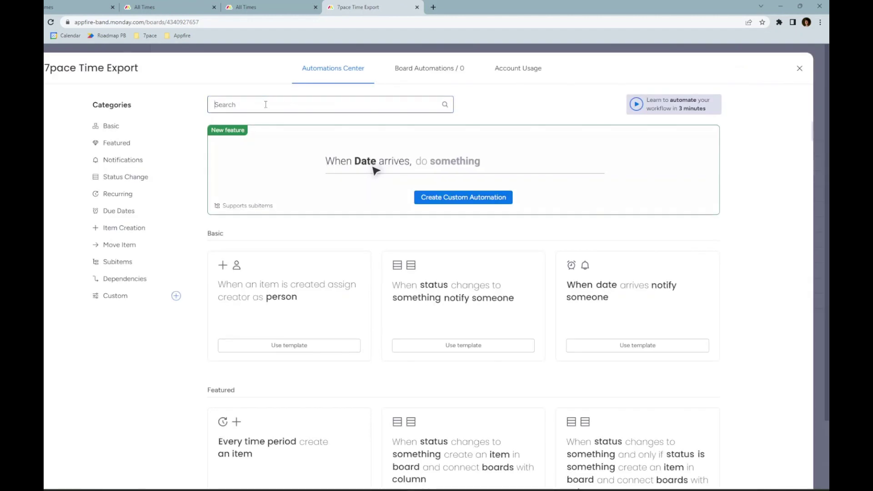
left_click(265, 104)
type("match")
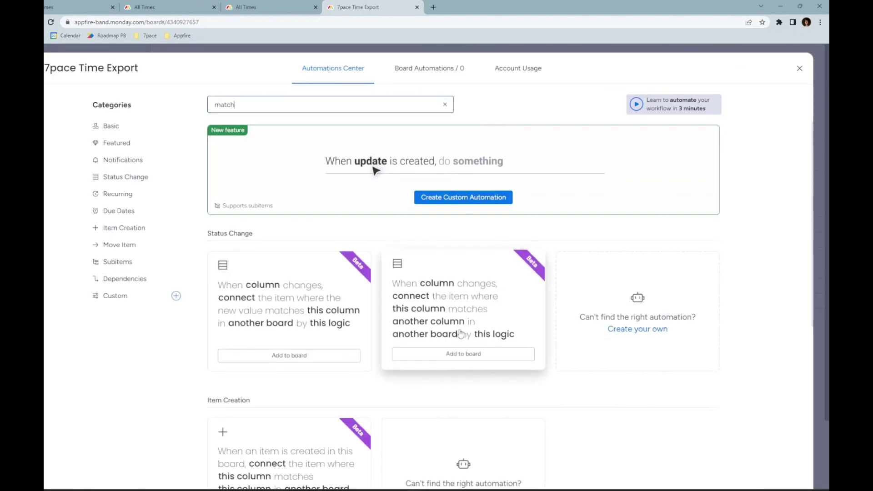
left_click(471, 354)
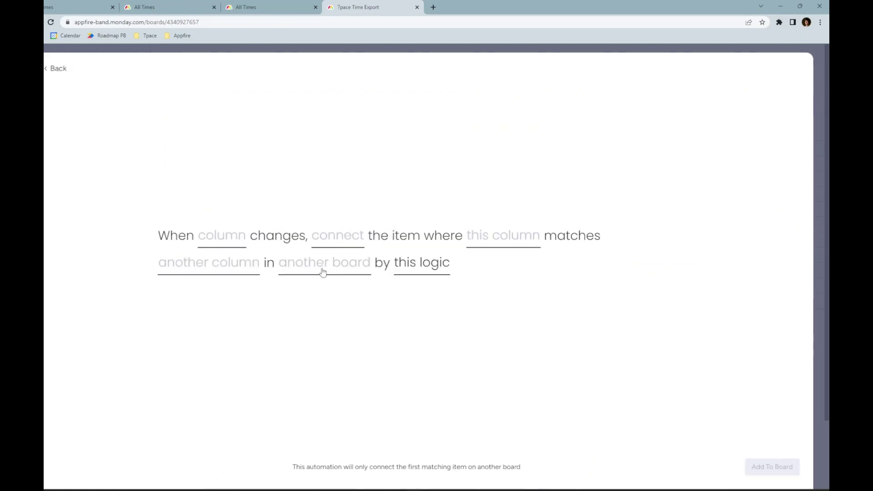
left_click(336, 272)
type("people")
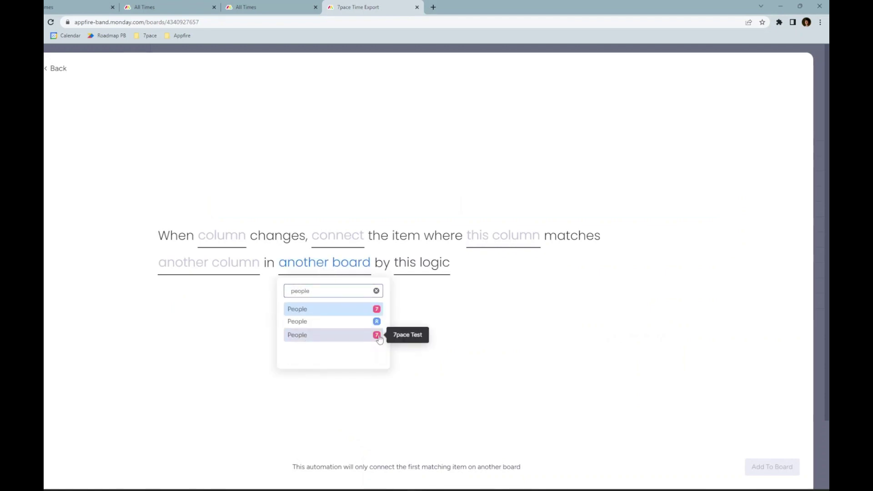
left_click(356, 335)
Step: Trigger on Person, connect into Matched person where Person equals Person, overwriting, and add it
left_click(222, 234)
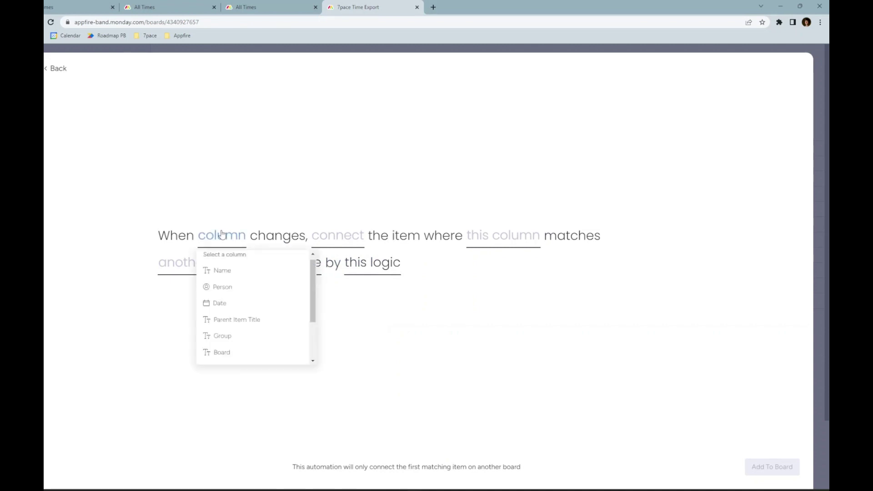
left_click(241, 286)
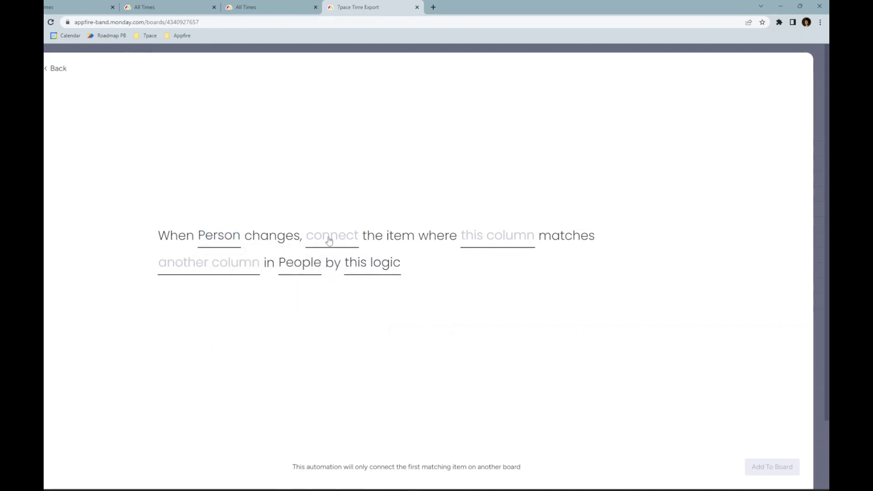
left_click(329, 240)
left_click(344, 276)
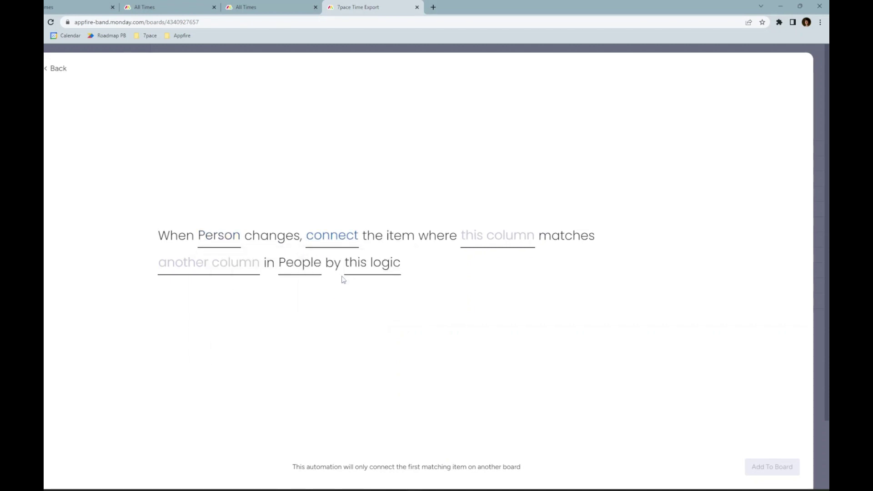
left_click(495, 241)
left_click(496, 290)
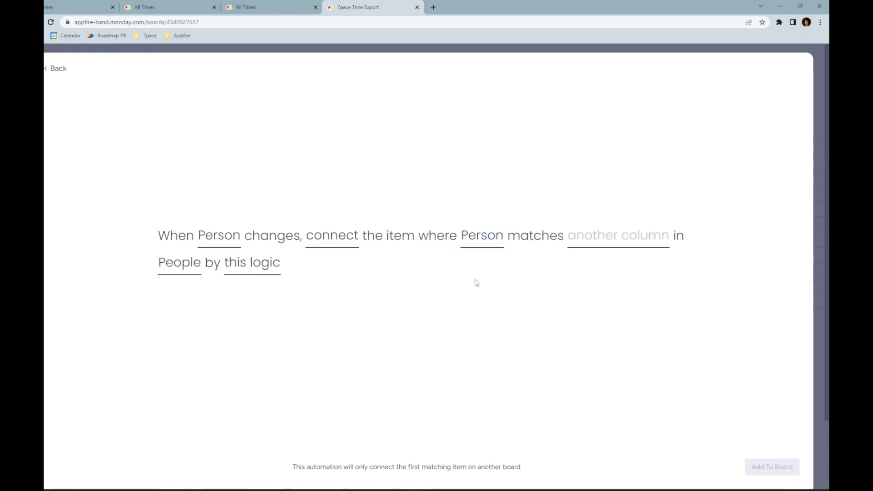
left_click(569, 240)
left_click(596, 295)
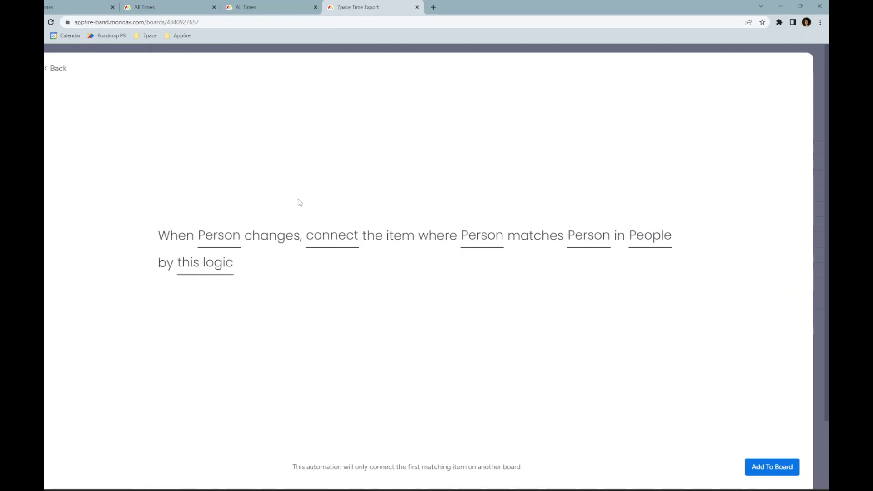
left_click(220, 271)
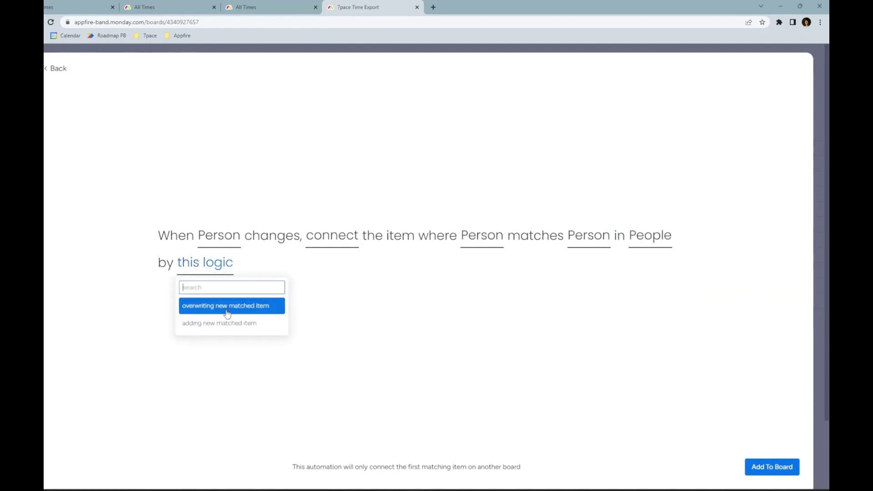
left_click(213, 308)
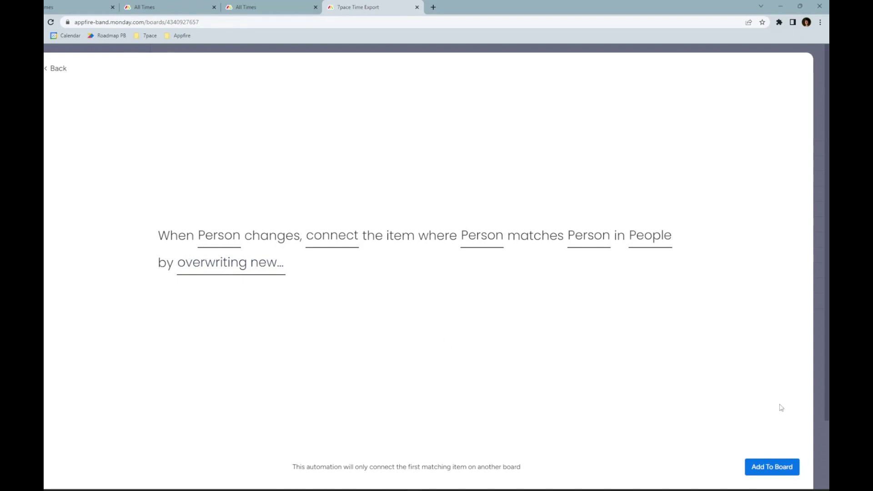
left_click(773, 467)
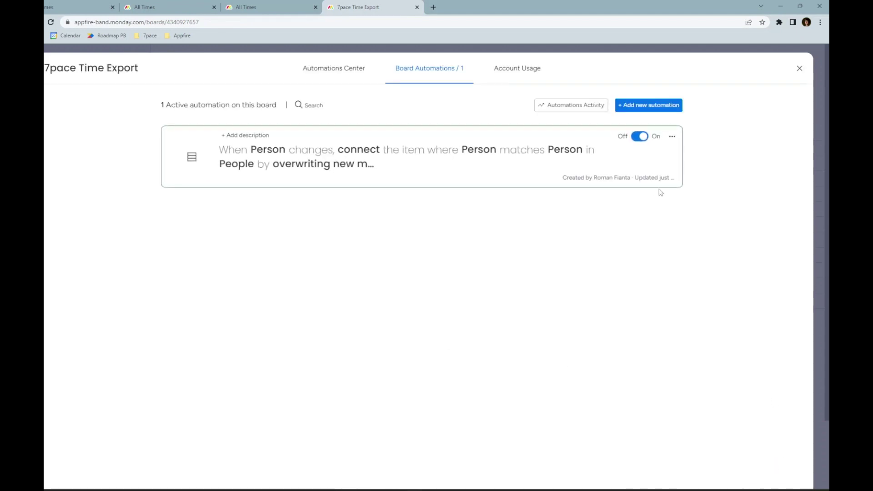
Step: Start a new 'item created, connect matching item' automation targeting the People board
left_click(646, 108)
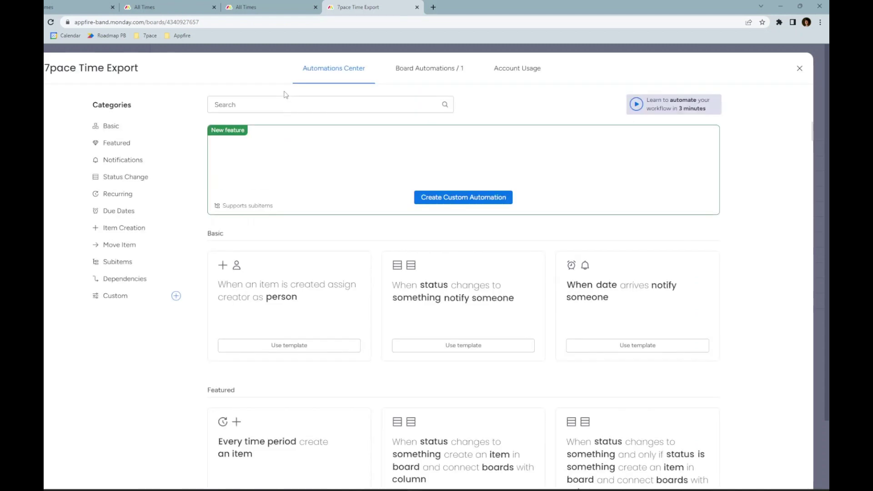
left_click(279, 98)
type("match")
scroll(305, 386, "down", 2)
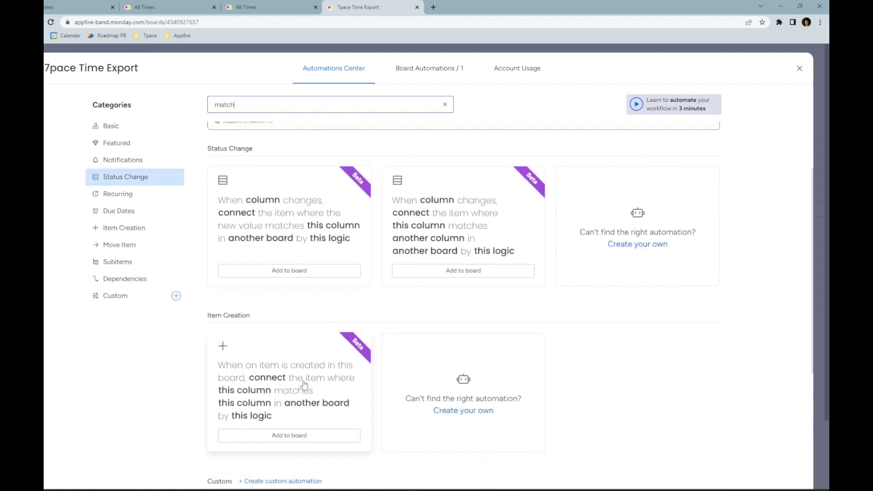
left_click(290, 437)
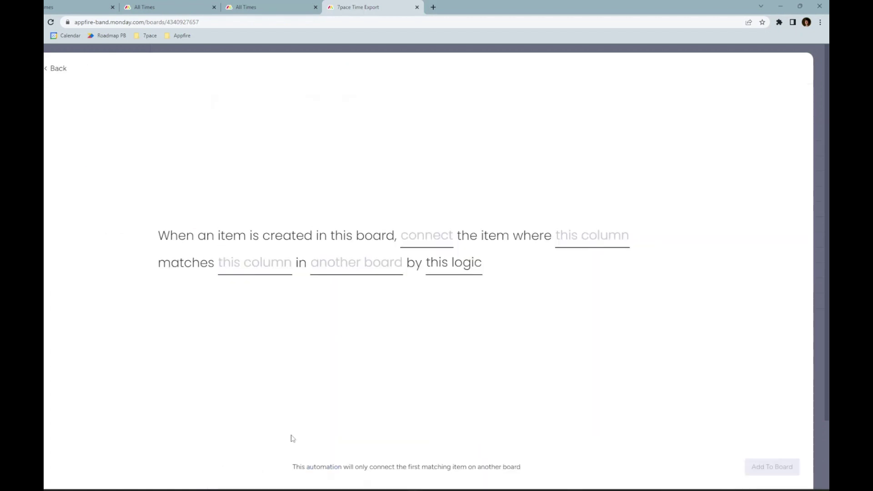
left_click(360, 266)
type("people")
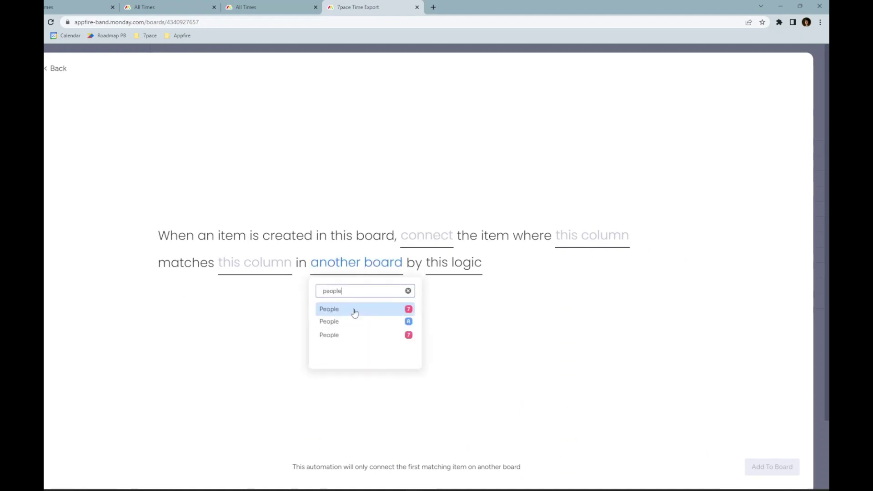
left_click(407, 335)
Step: Match this board's Person to People's Person, overwrite previous links, and add the automation
left_click(411, 242)
left_click(444, 273)
left_click(571, 233)
left_click(577, 289)
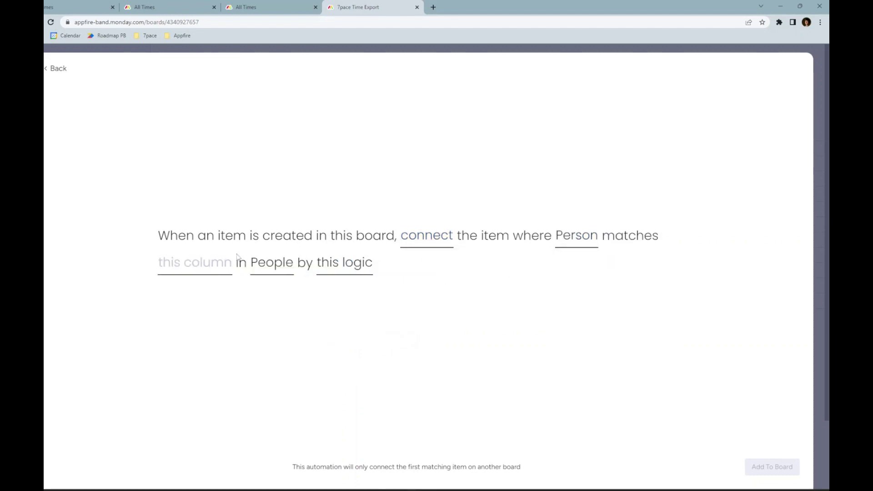
left_click(207, 267)
left_click(213, 312)
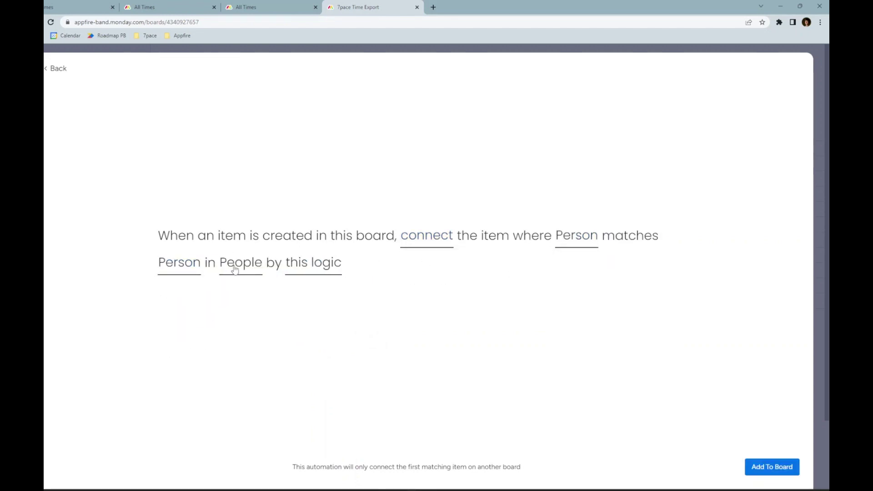
left_click(328, 272)
left_click(341, 307)
left_click(789, 473)
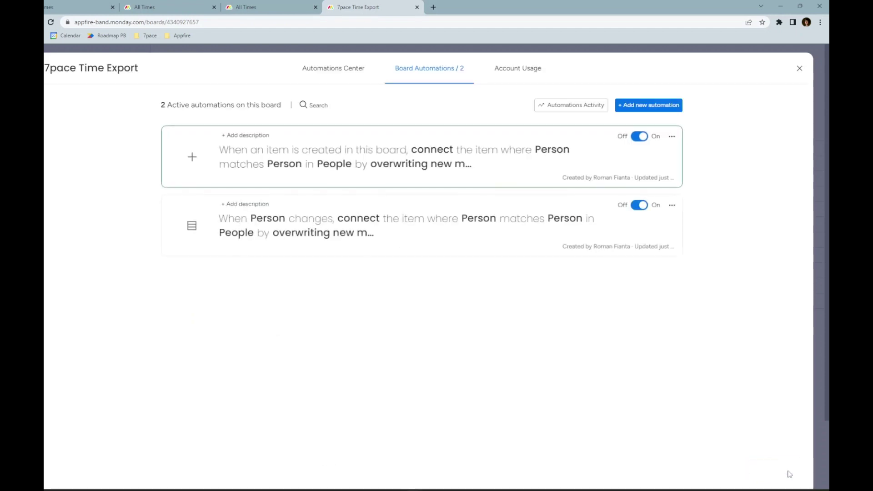
Step: Remove and re-add row 1's person, filling in a $25 Matched rate and 100 Budget spent
left_click(799, 71)
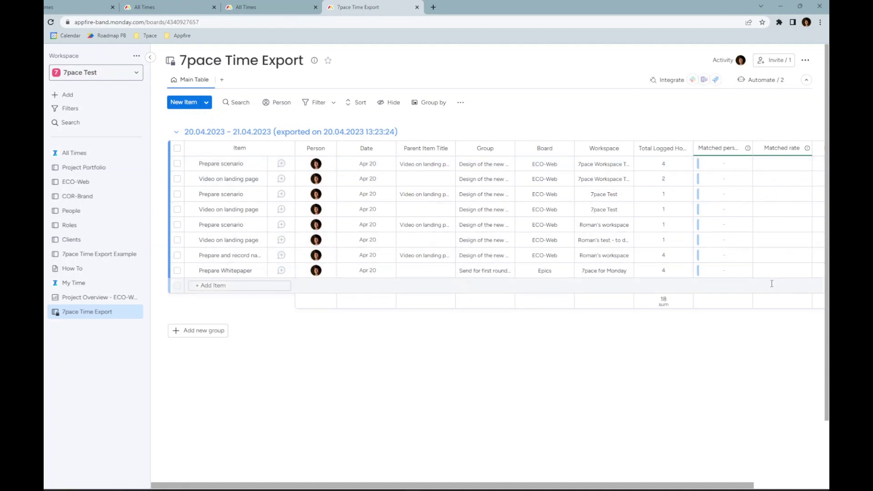
left_click_drag(720, 488, 678, 489)
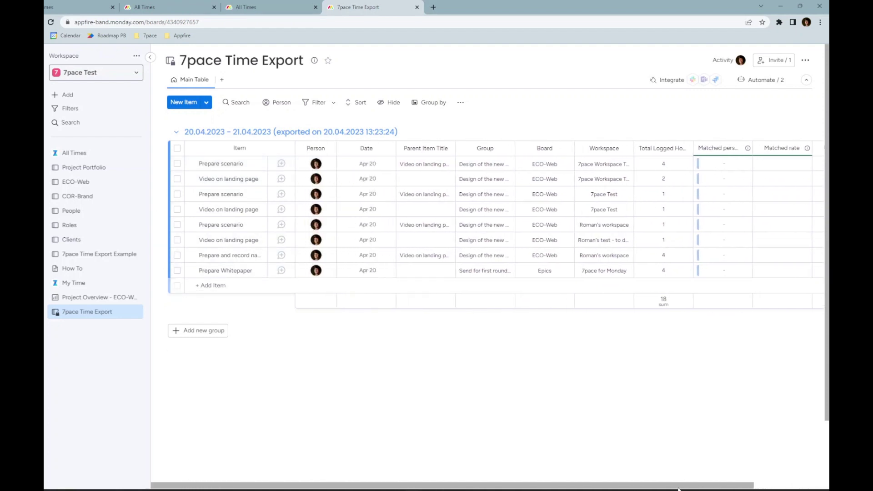
left_click(303, 165)
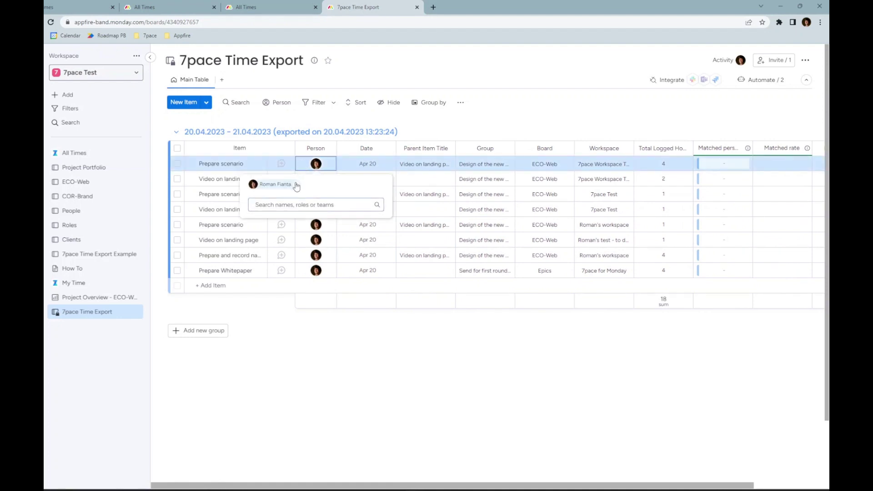
left_click(296, 185)
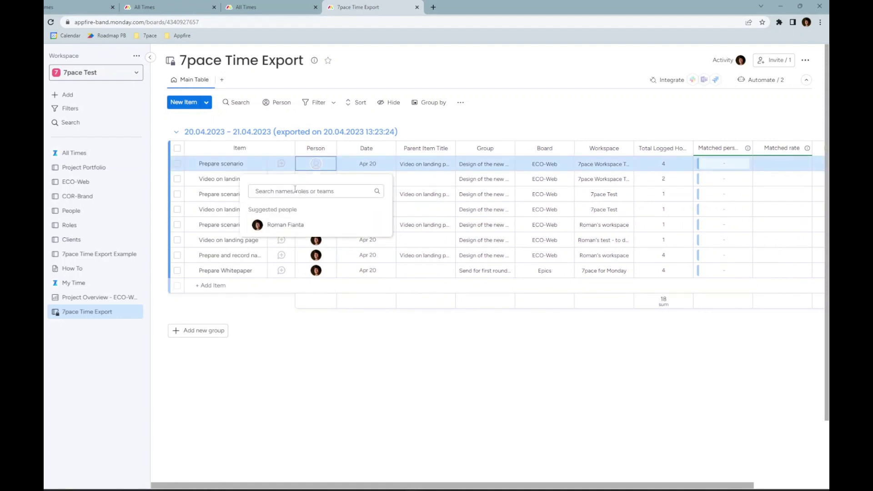
left_click(292, 226)
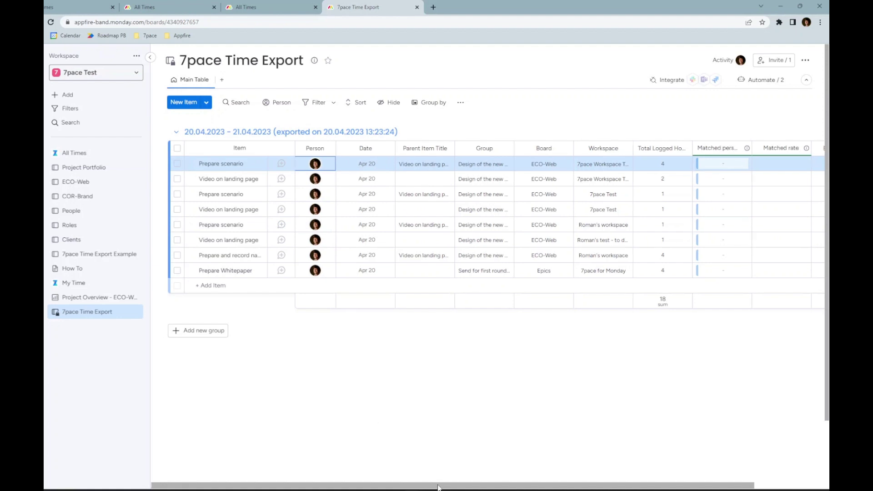
scroll(679, 341, "right", 3)
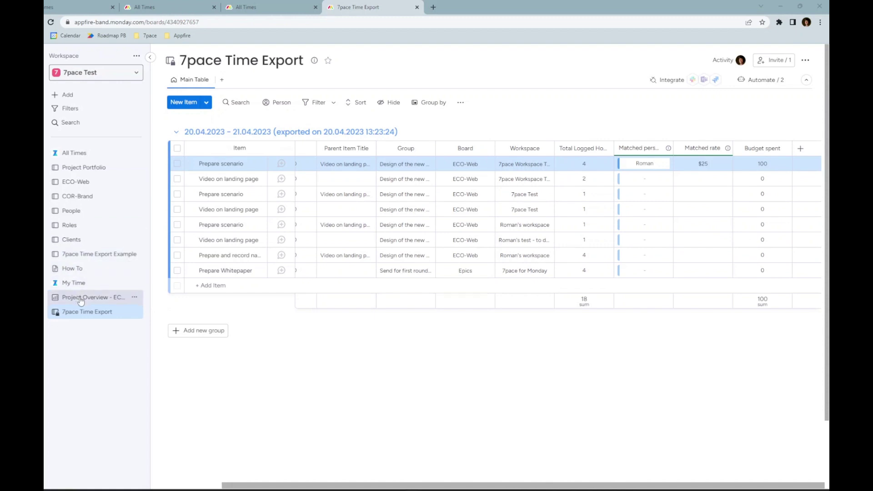
Step: Duplicate the Project Overview - ECO-Web dashboard
left_click(117, 298)
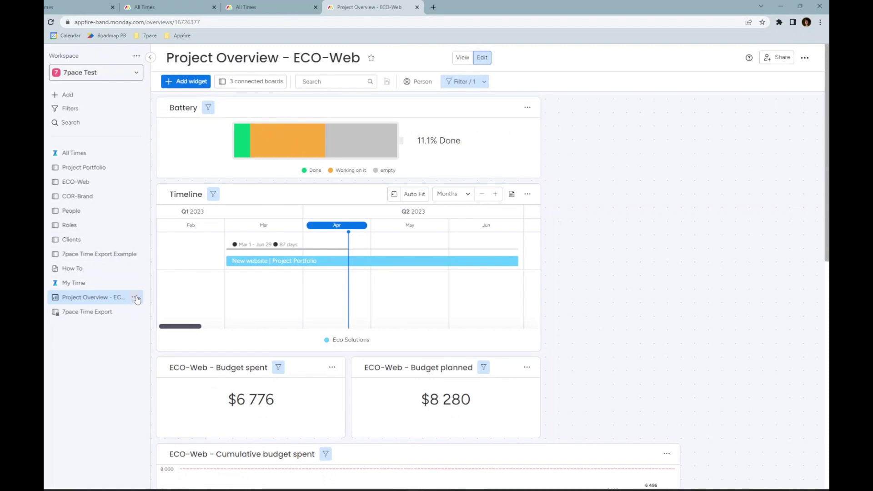
left_click(135, 297)
left_click(171, 402)
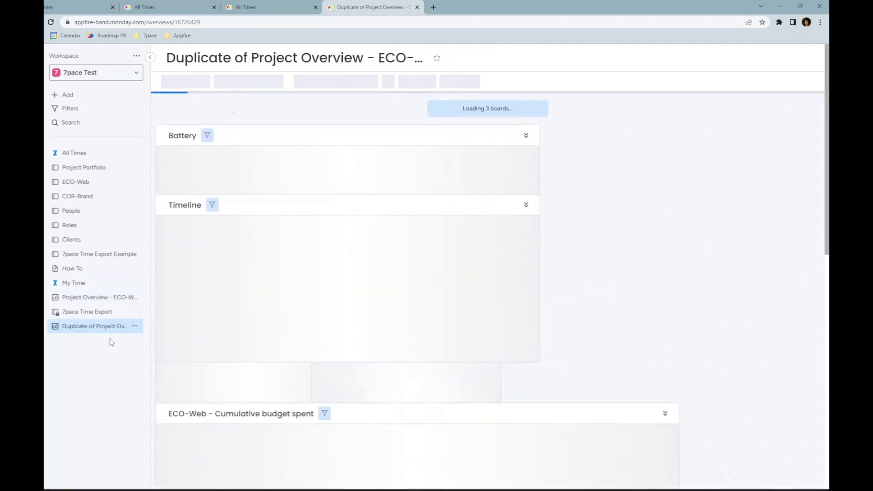
Step: Review the ECO-Web dashboard's three connected boards unchanged, then go to 7pace Time Export
left_click(112, 298)
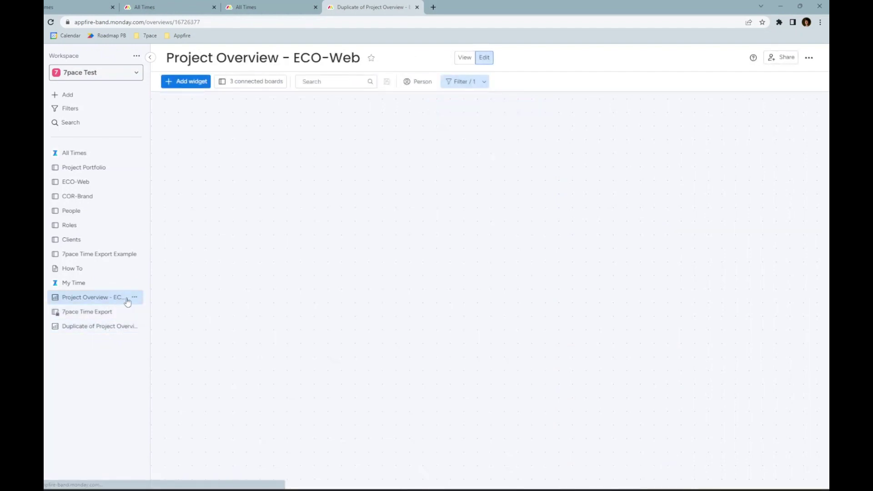
left_click(254, 82)
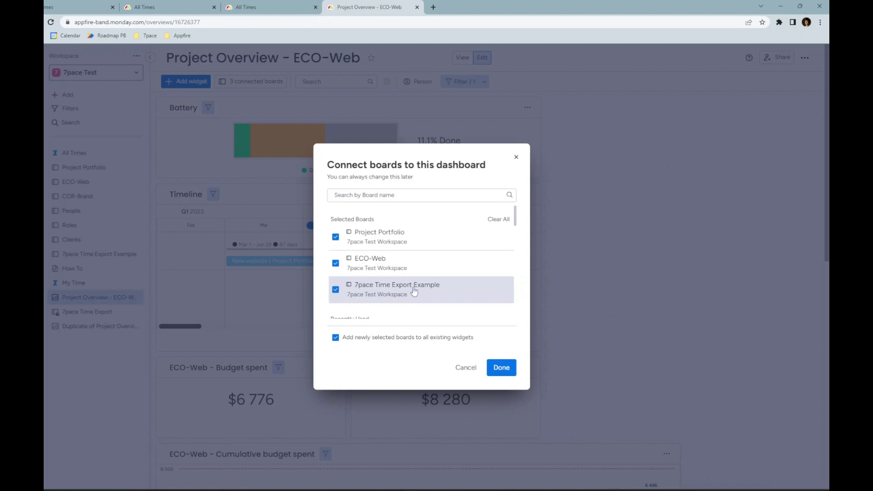
left_click(517, 157)
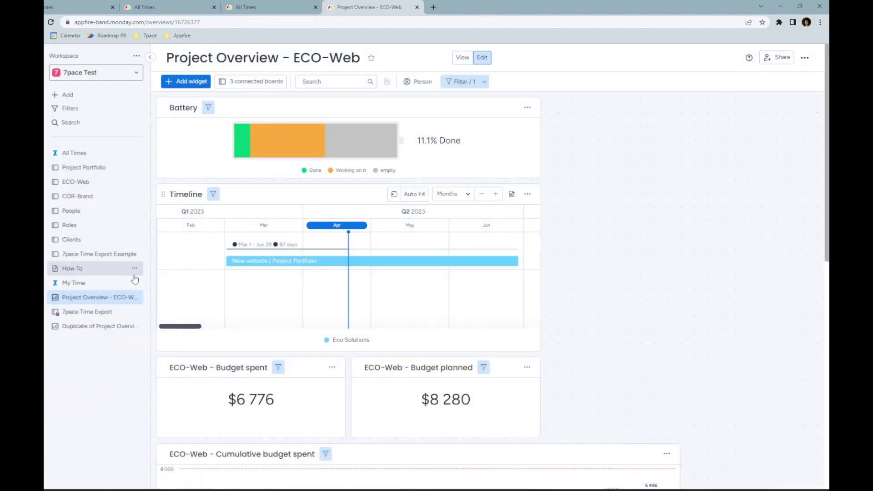
left_click(109, 317)
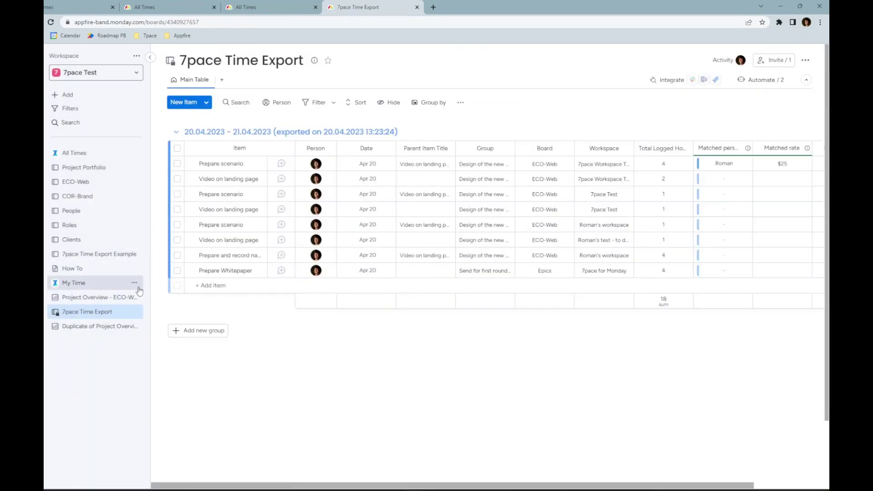
Step: Change the 7pace Time Export board's type to a main board
left_click(135, 313)
mouse_move(184, 375)
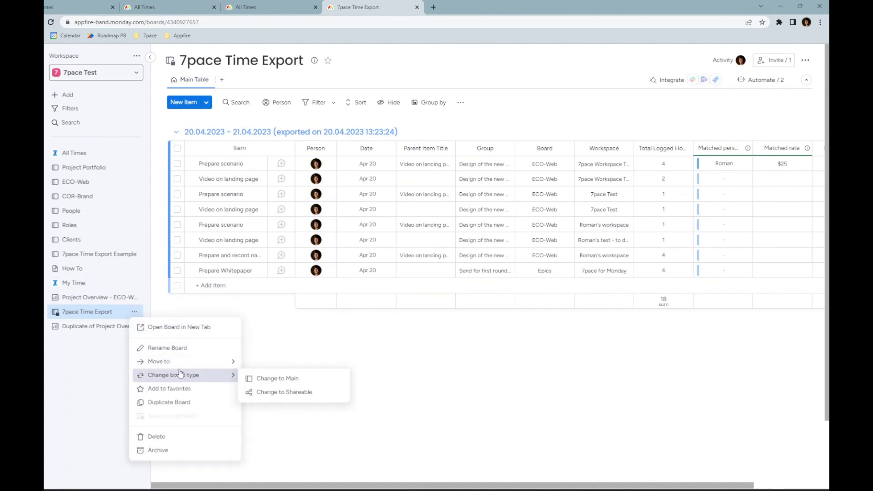
left_click(277, 378)
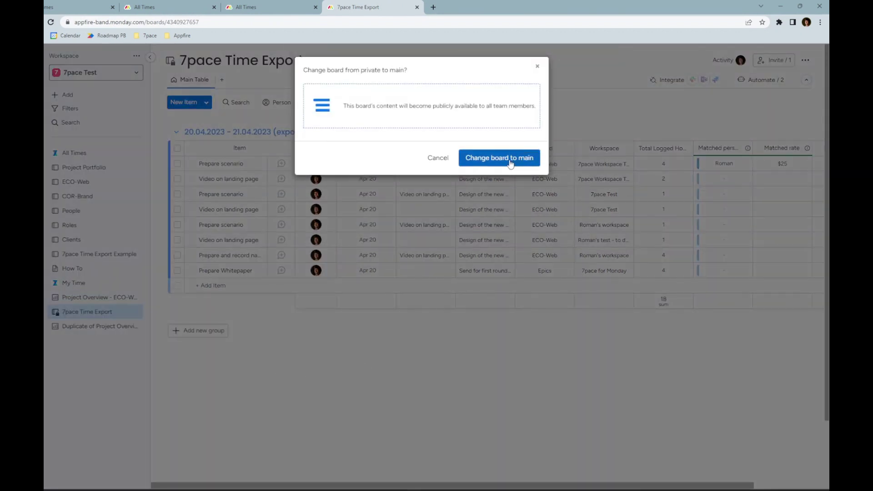
left_click(511, 161)
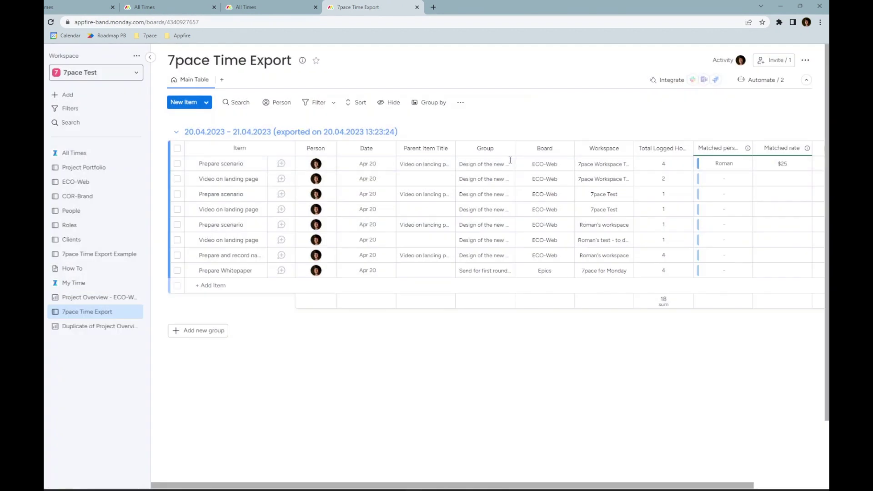
Step: On the duplicated dashboard, swap the Example board connection for 7pace Time Export
left_click(86, 327)
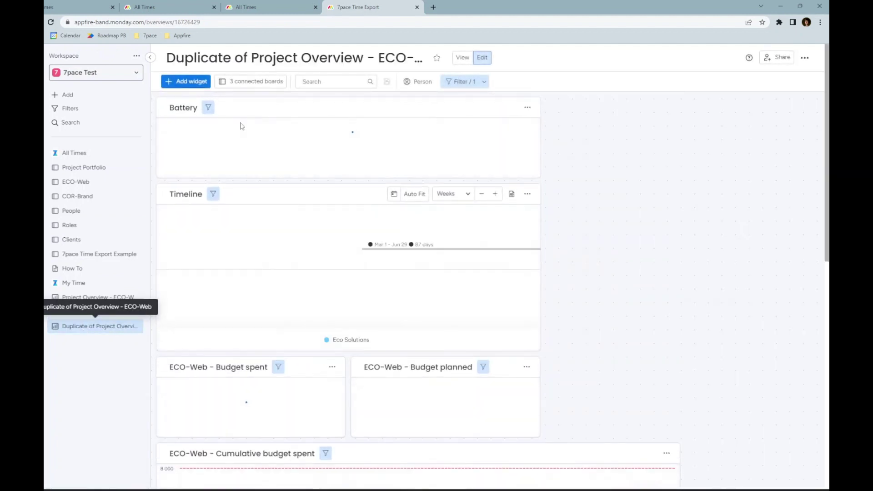
left_click(251, 83)
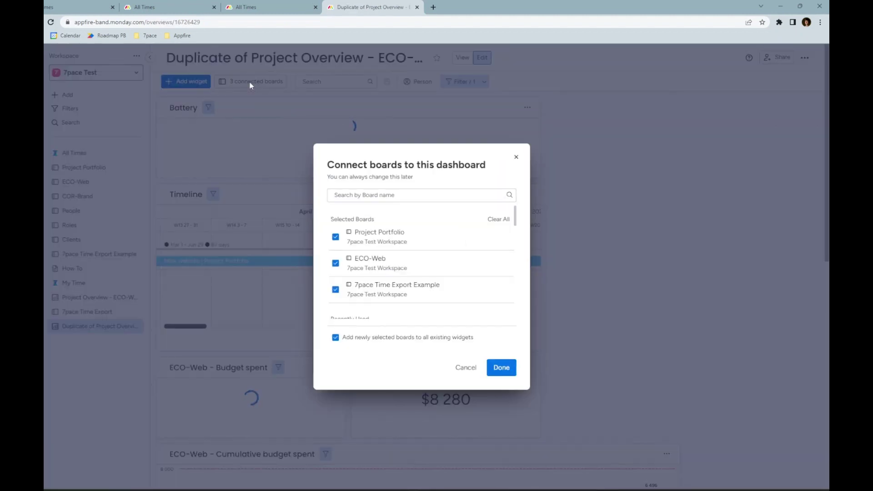
left_click(335, 291)
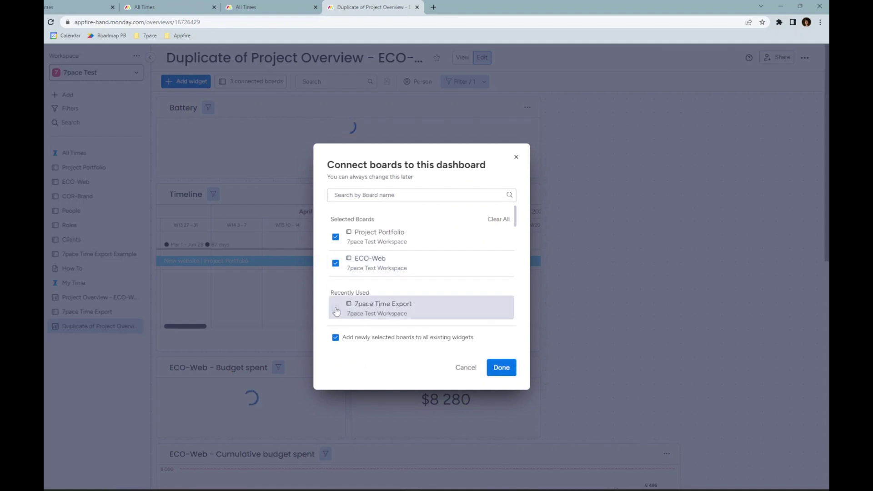
left_click(336, 311)
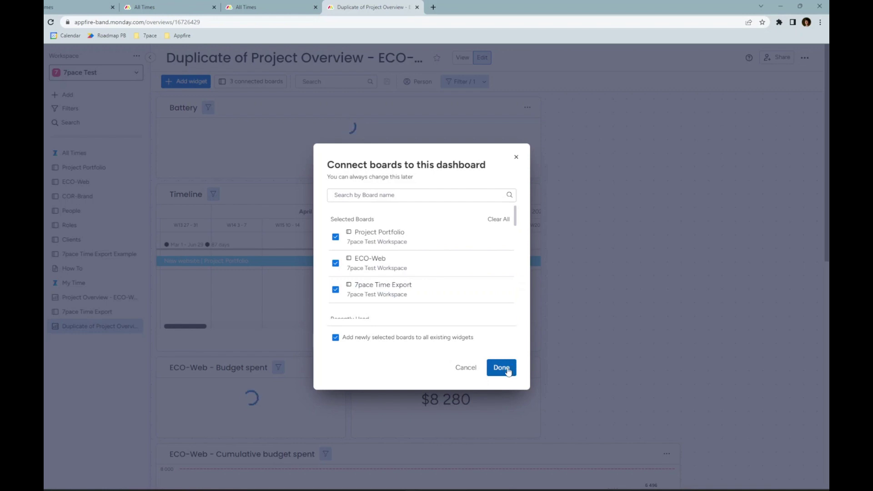
left_click(501, 368)
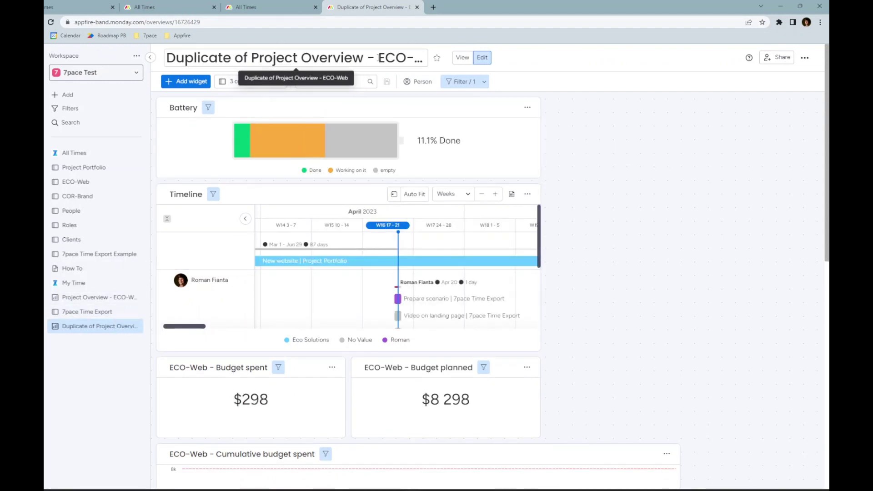
Step: Save a dashboard filter on 7pace Time Export where Board is ECO-Web
left_click(485, 82)
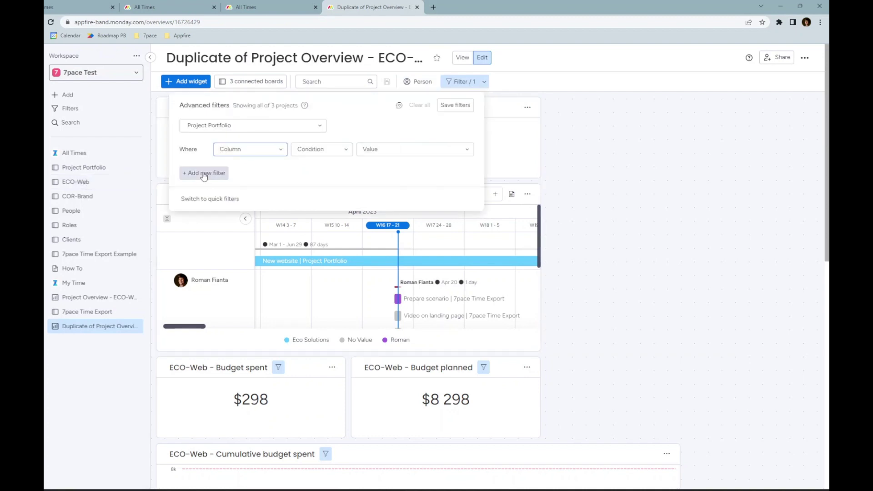
left_click(210, 125)
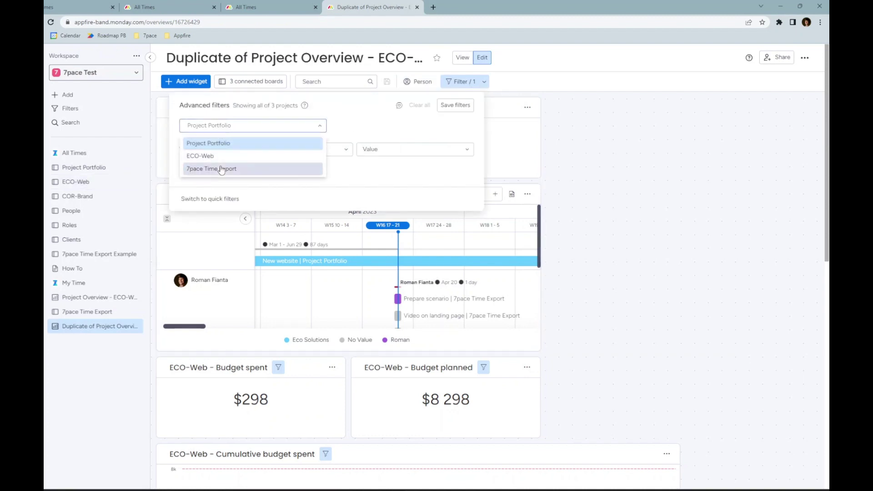
left_click(210, 168)
left_click(212, 177)
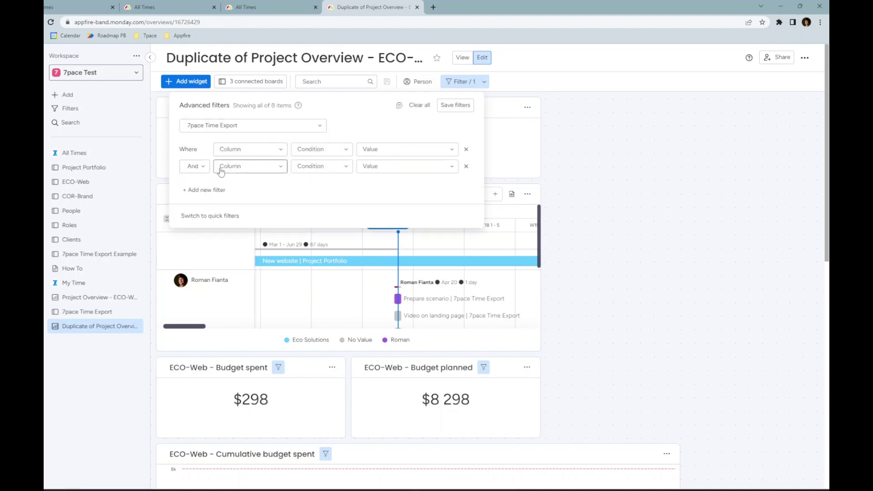
left_click(466, 166)
left_click(273, 149)
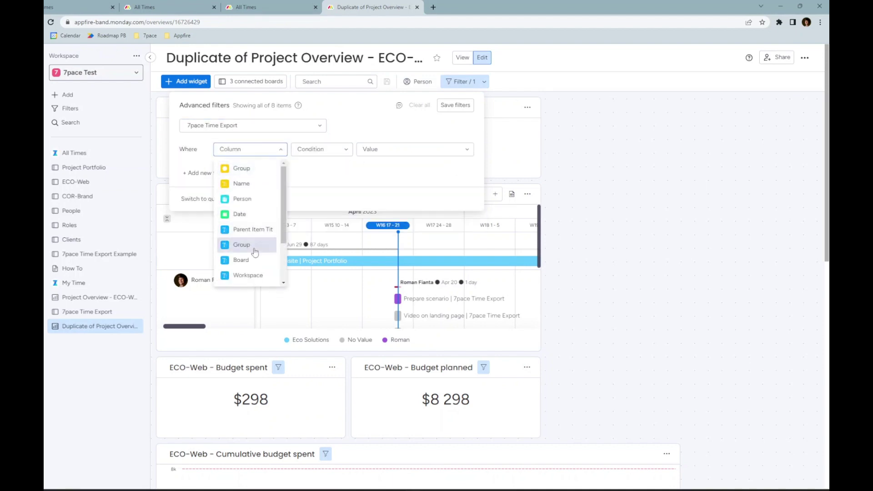
key("Return")
left_click(320, 149)
left_click(314, 191)
left_click(373, 149)
left_click(384, 171)
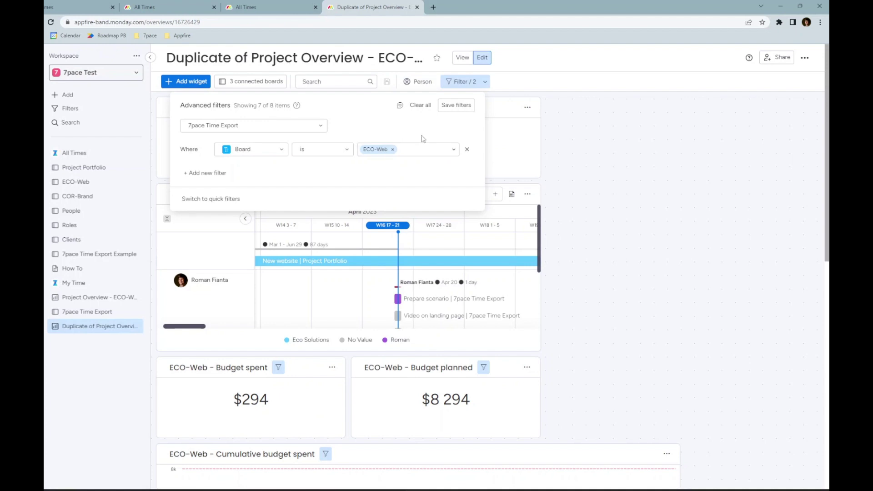
left_click(456, 105)
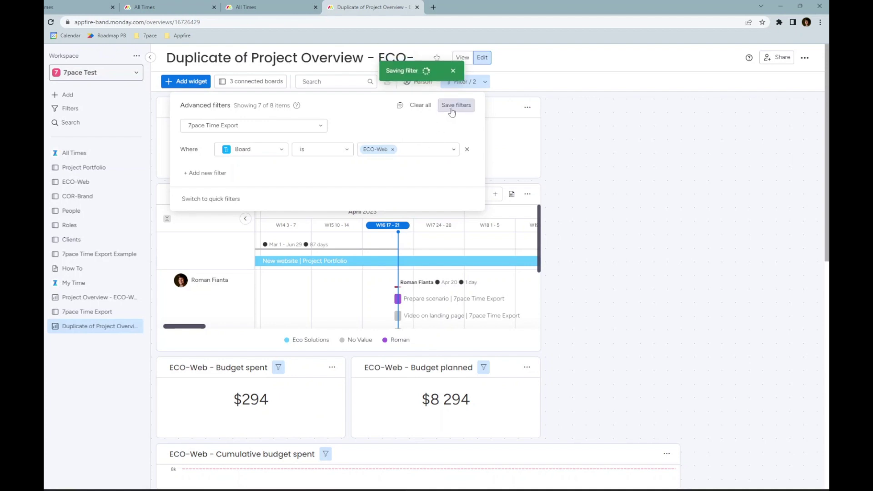
Step: Close the filters and scroll through the duplicated dashboard's widgets
left_click(610, 142)
scroll(481, 175, "down", 7)
scroll(473, 172, "down", 3)
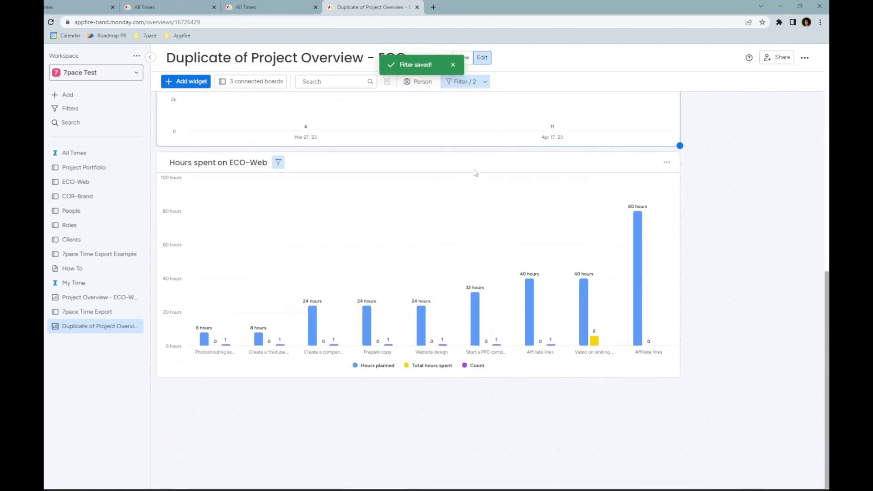
scroll(473, 172, "up", 4)
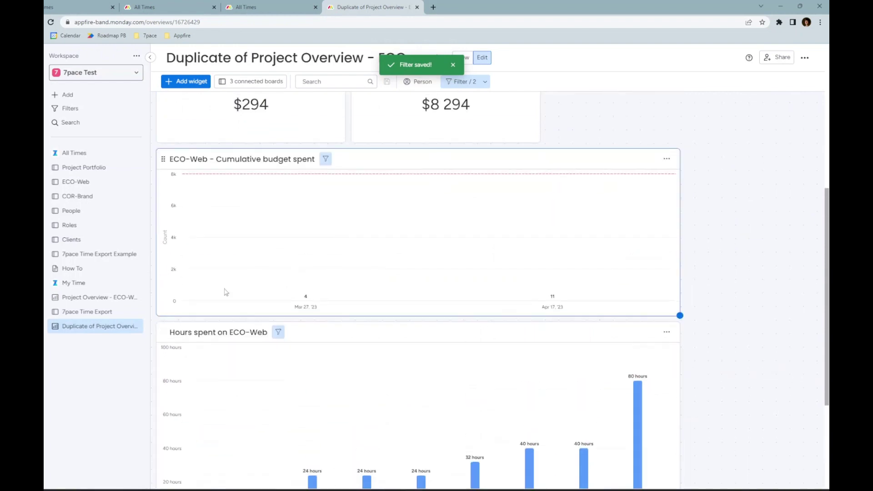
Step: Review the original ECO-Web dashboard's charts: $6,776 spent against $8,280 planned
left_click(91, 298)
scroll(402, 219, "down", 7)
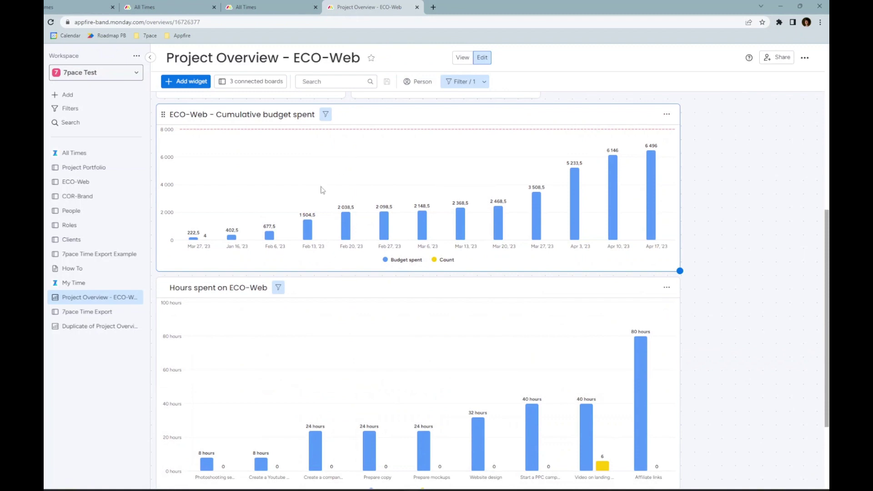
scroll(321, 191, "up", 3)
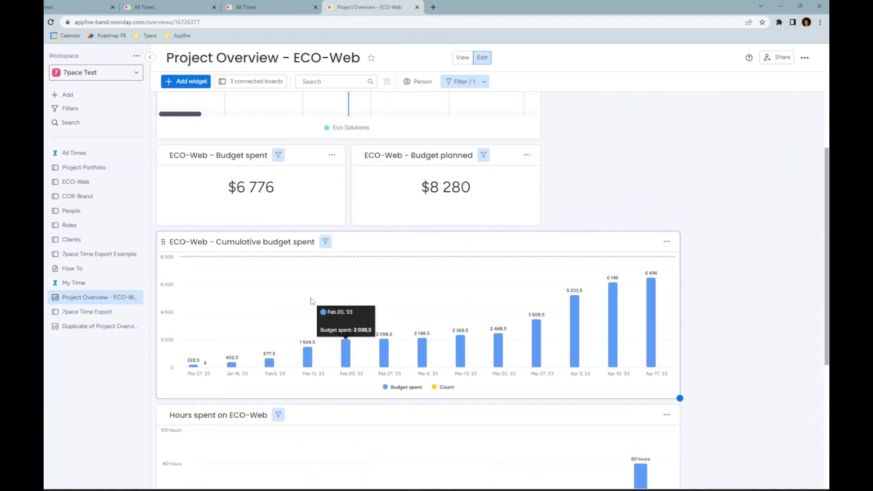
mouse_move(205, 369)
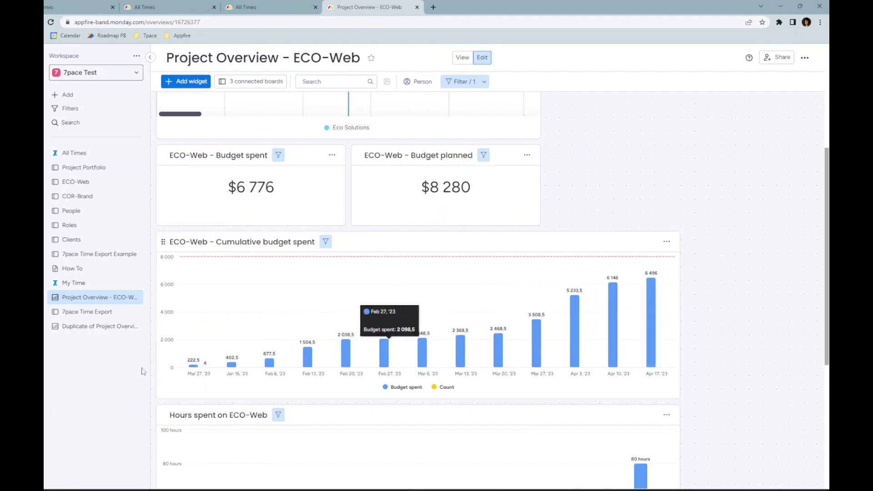
scroll(392, 350, "down", 4)
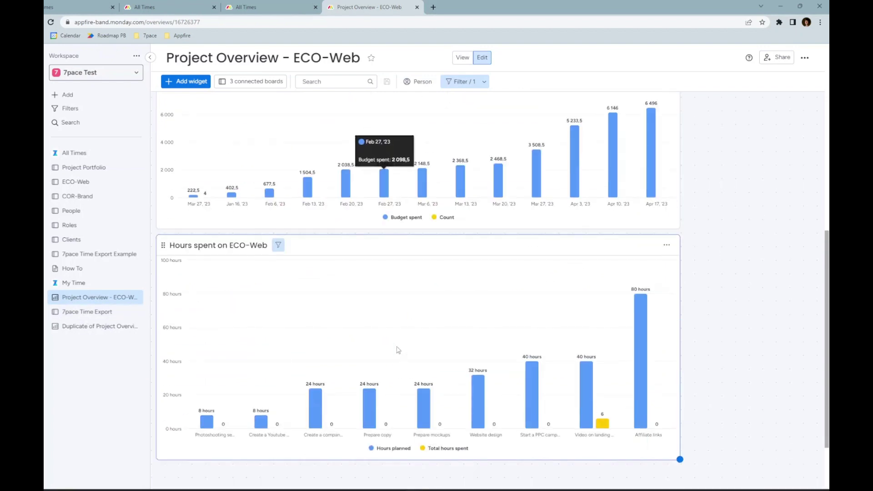
scroll(396, 350, "up", 6)
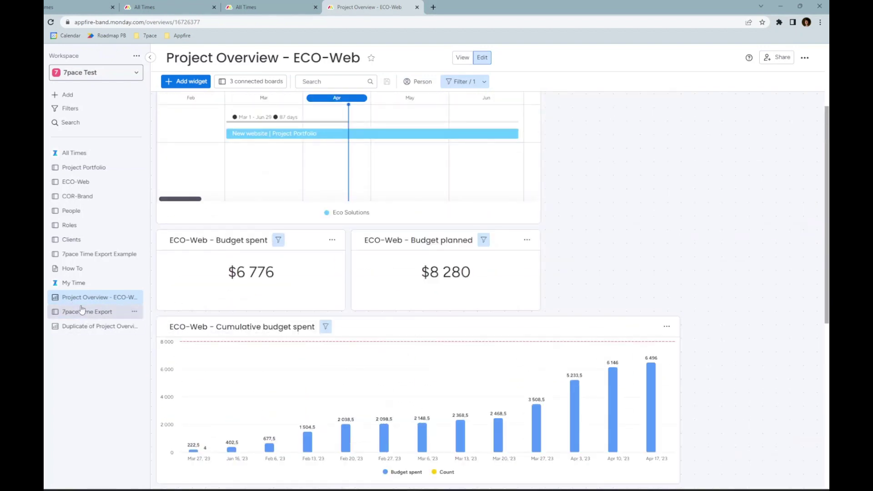